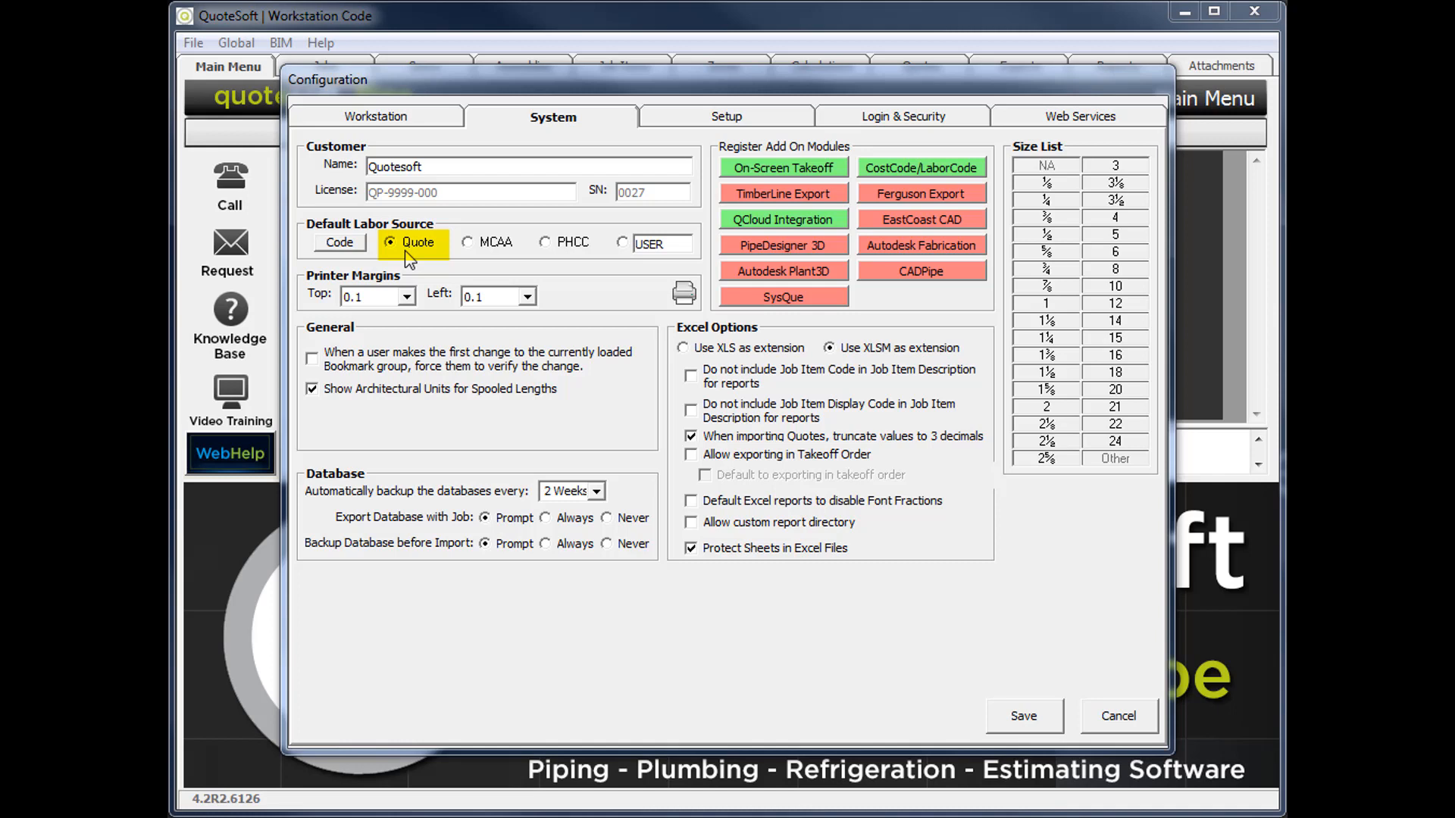
Try the MCAA and PHCC default labor sources, settle on the user-defined source and name it Customer.
left_click(480, 251)
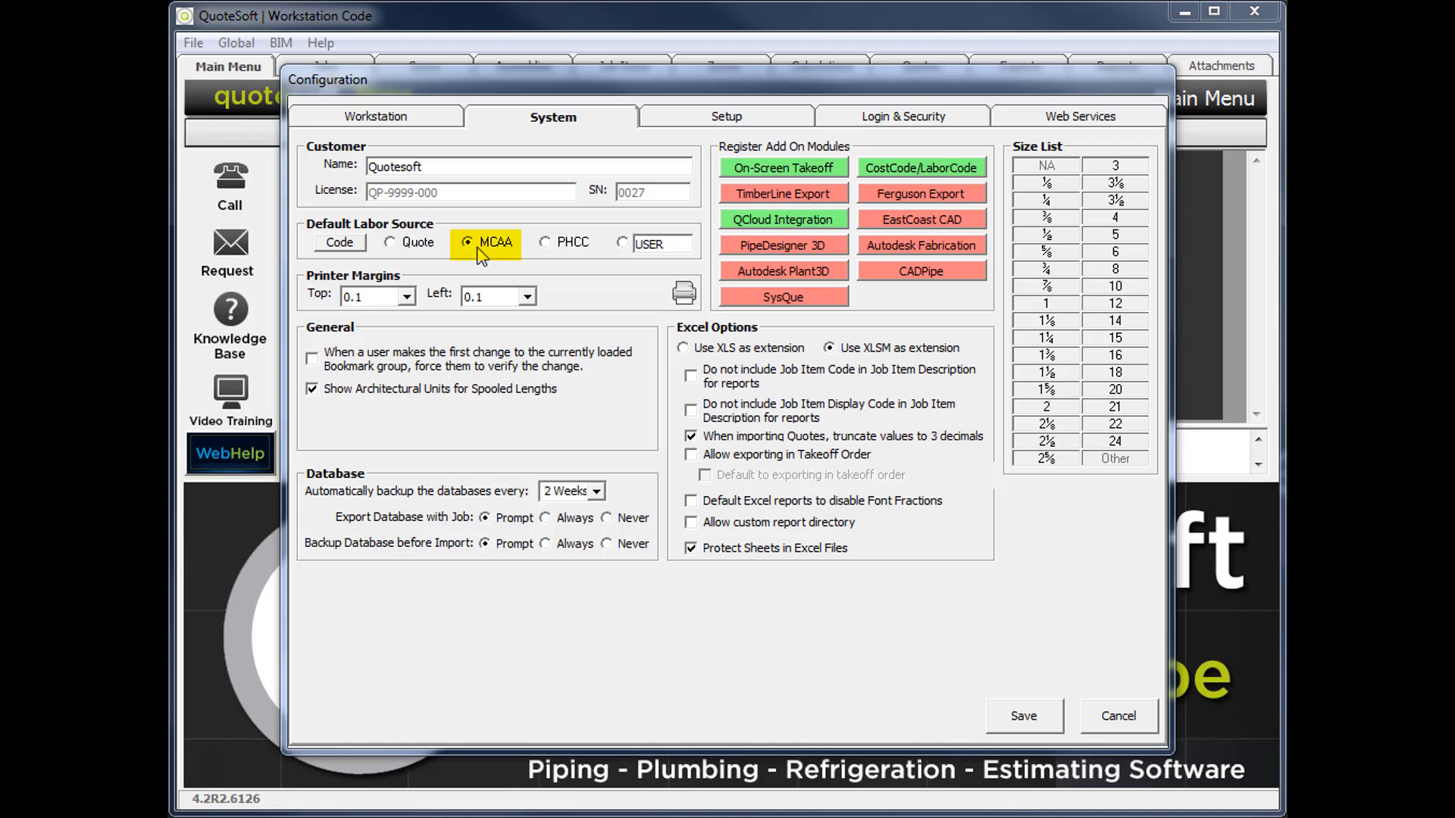
left_click(559, 259)
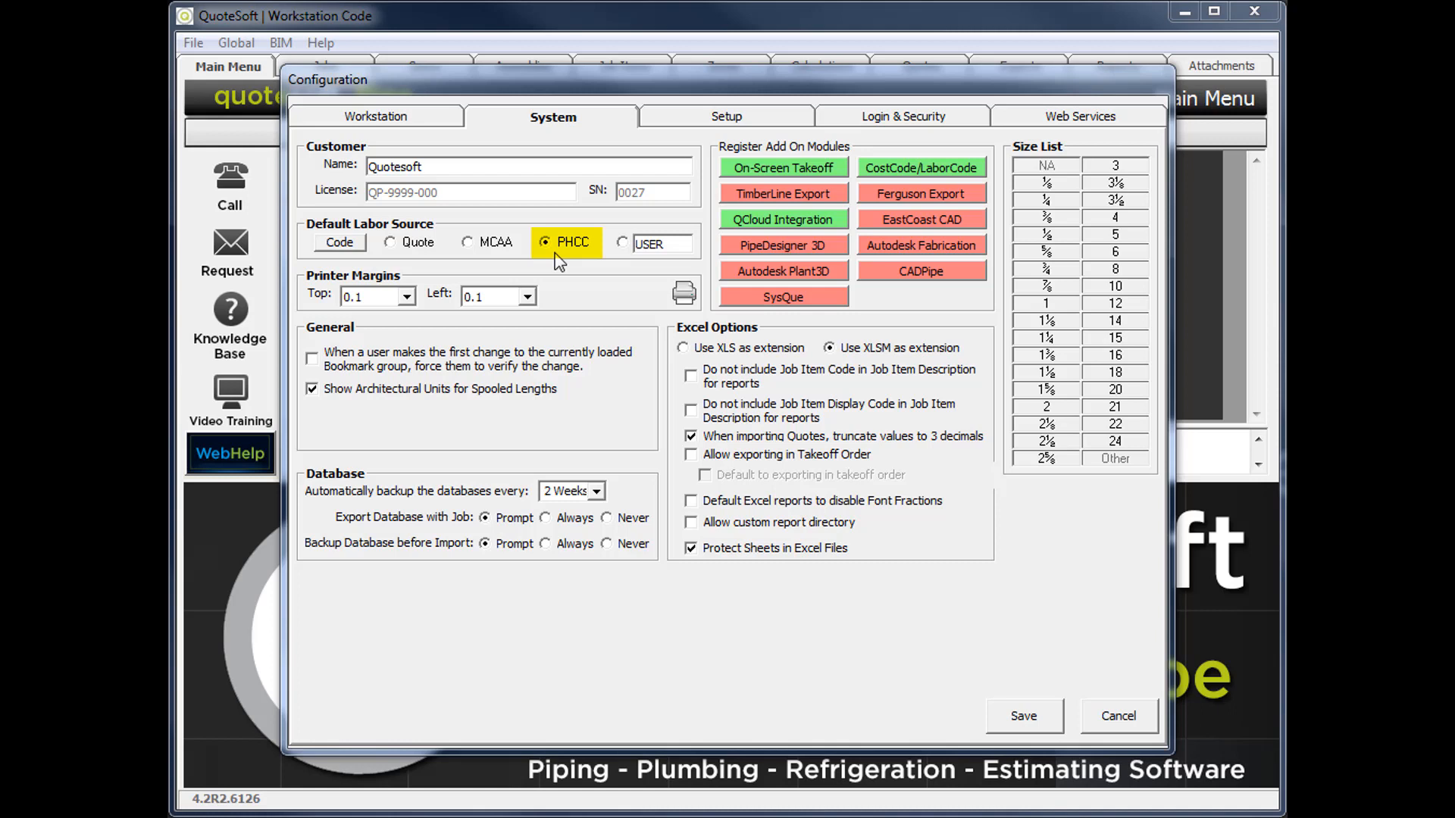
left_click(626, 254)
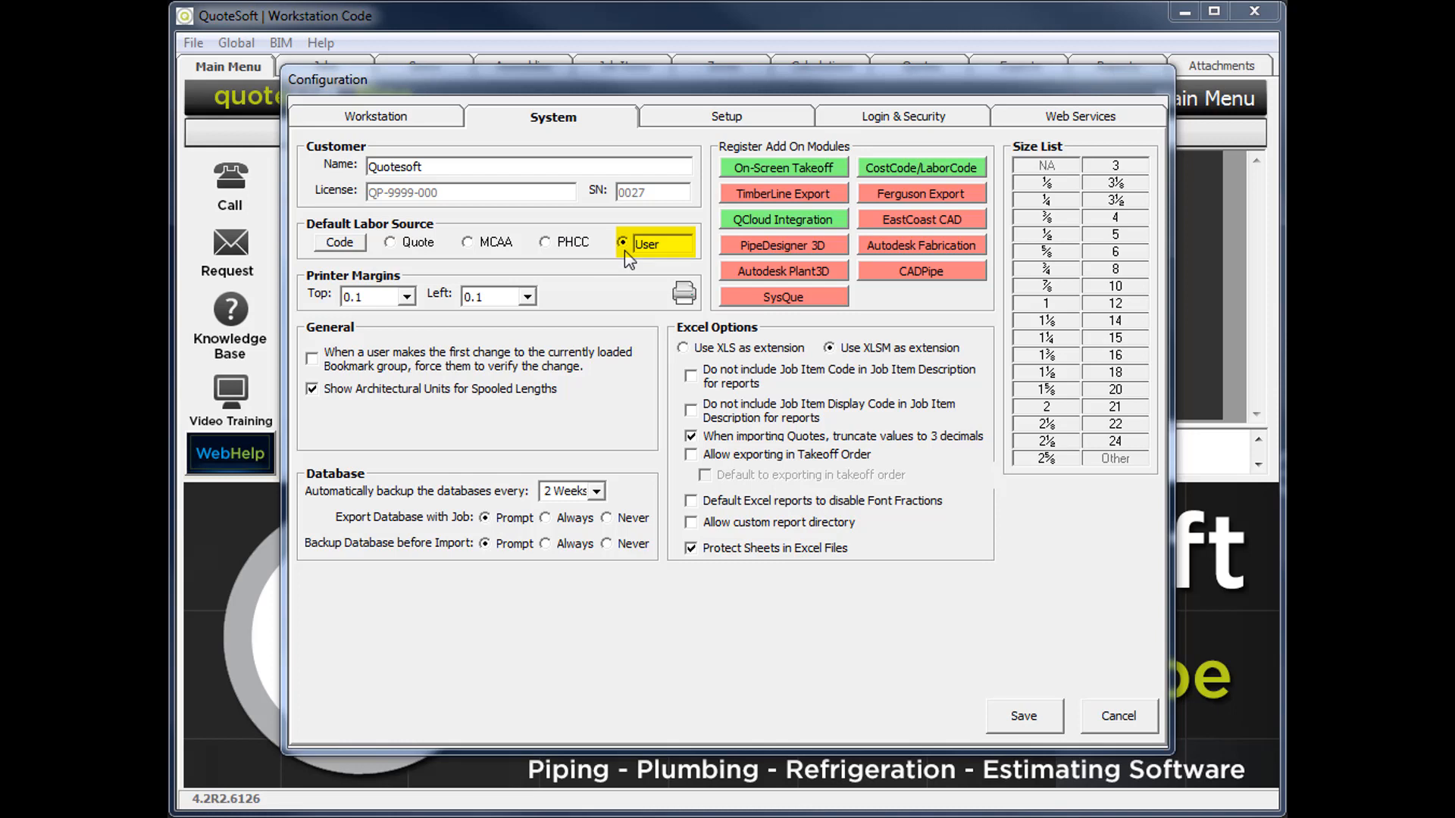
double_click(673, 248)
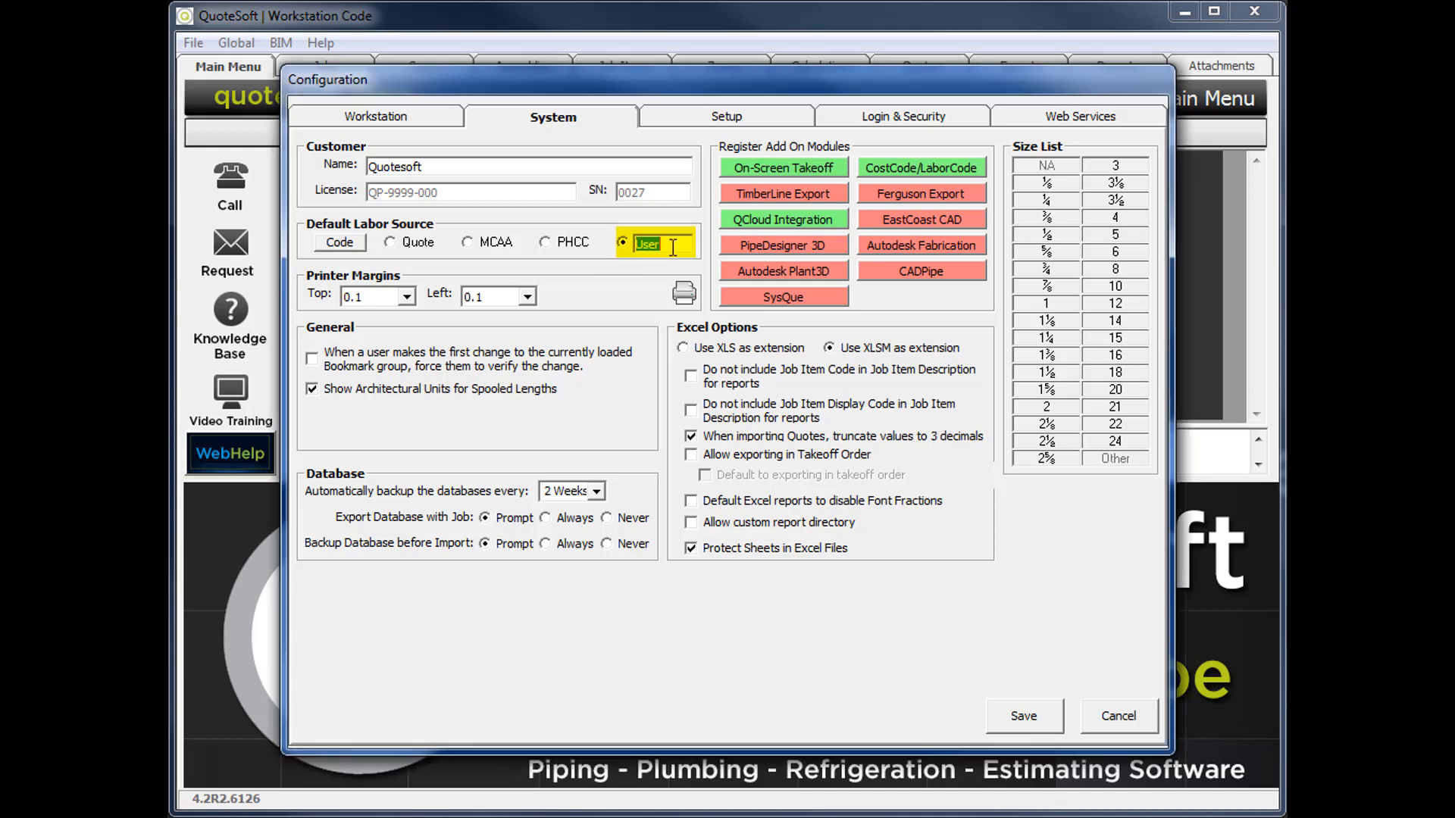
type("Customer")
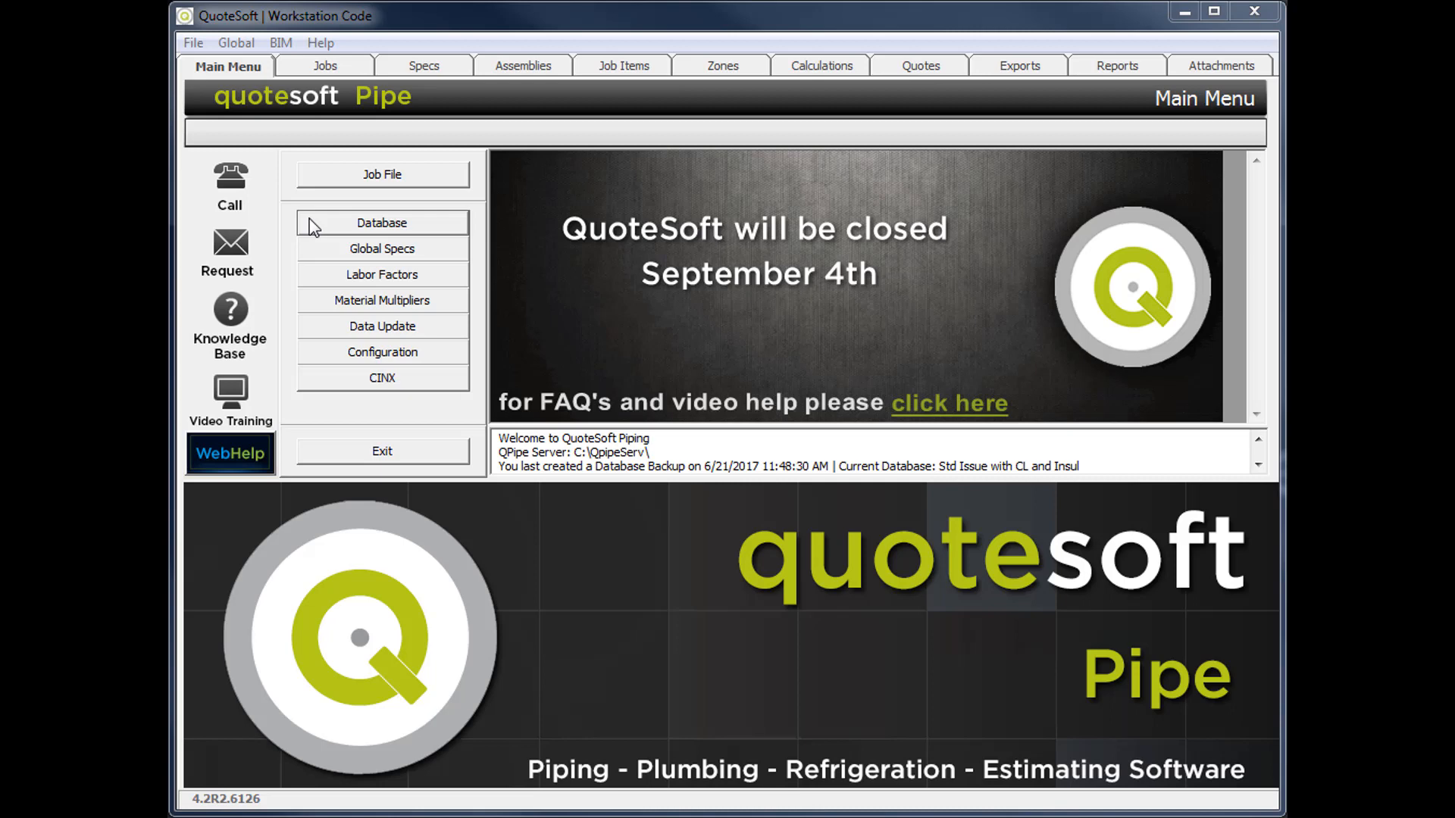
Look up the size 1 Type L Hard copper tube in the database and the Copper Pipe 95/5 Solder group in the global labor factors.
left_click(312, 224)
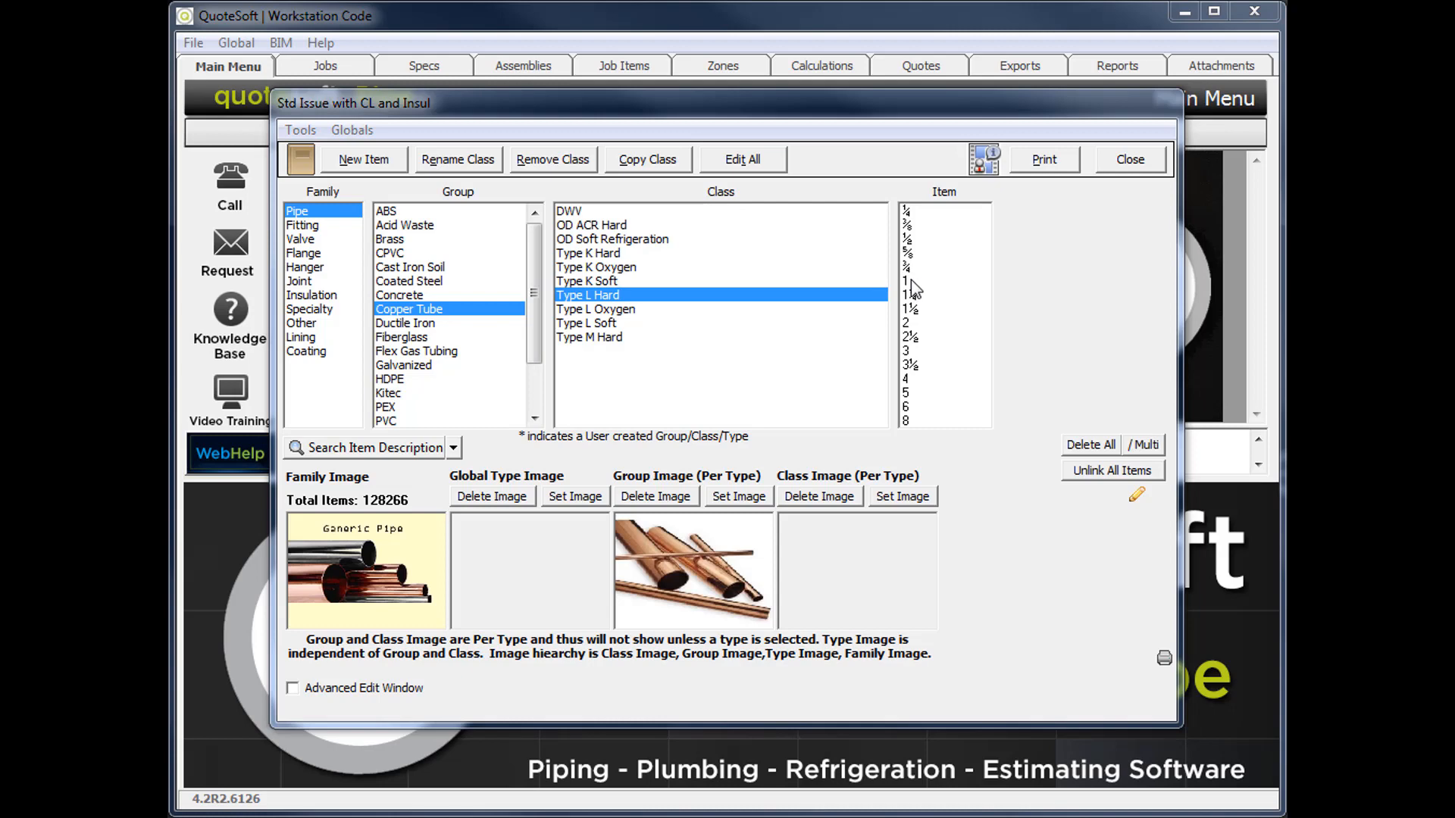
double_click(911, 280)
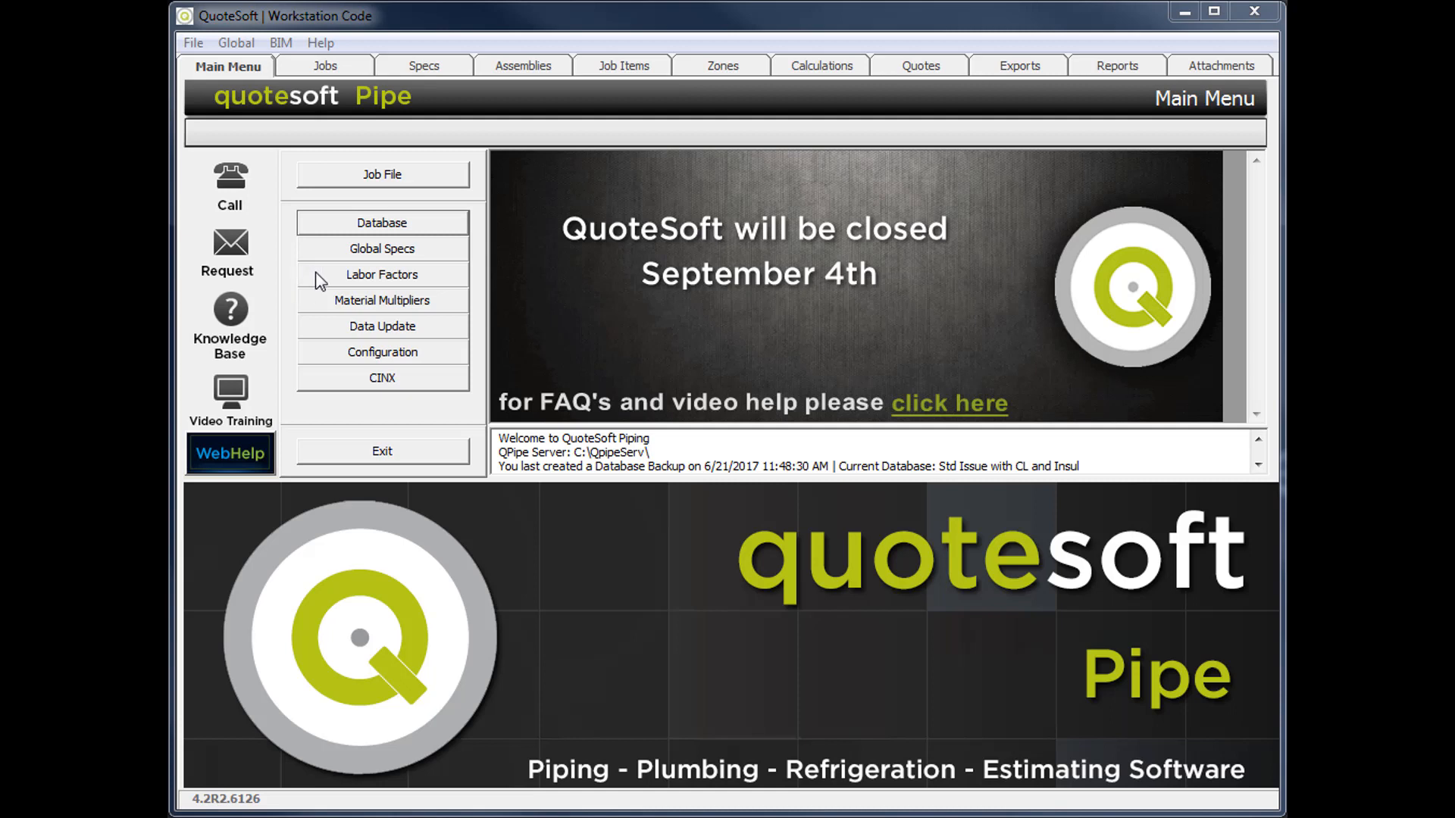
left_click(316, 273)
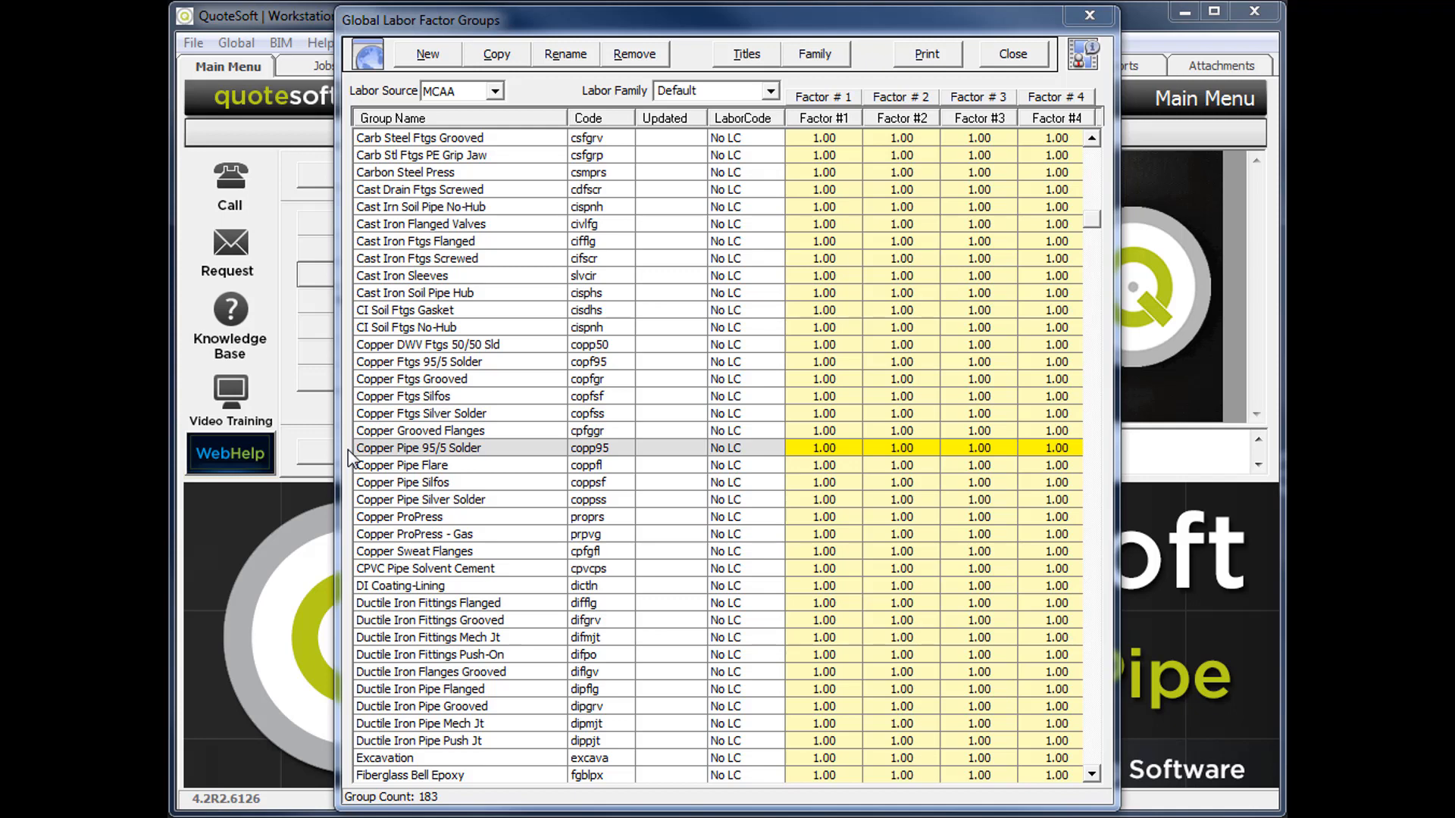
left_click(802, 448)
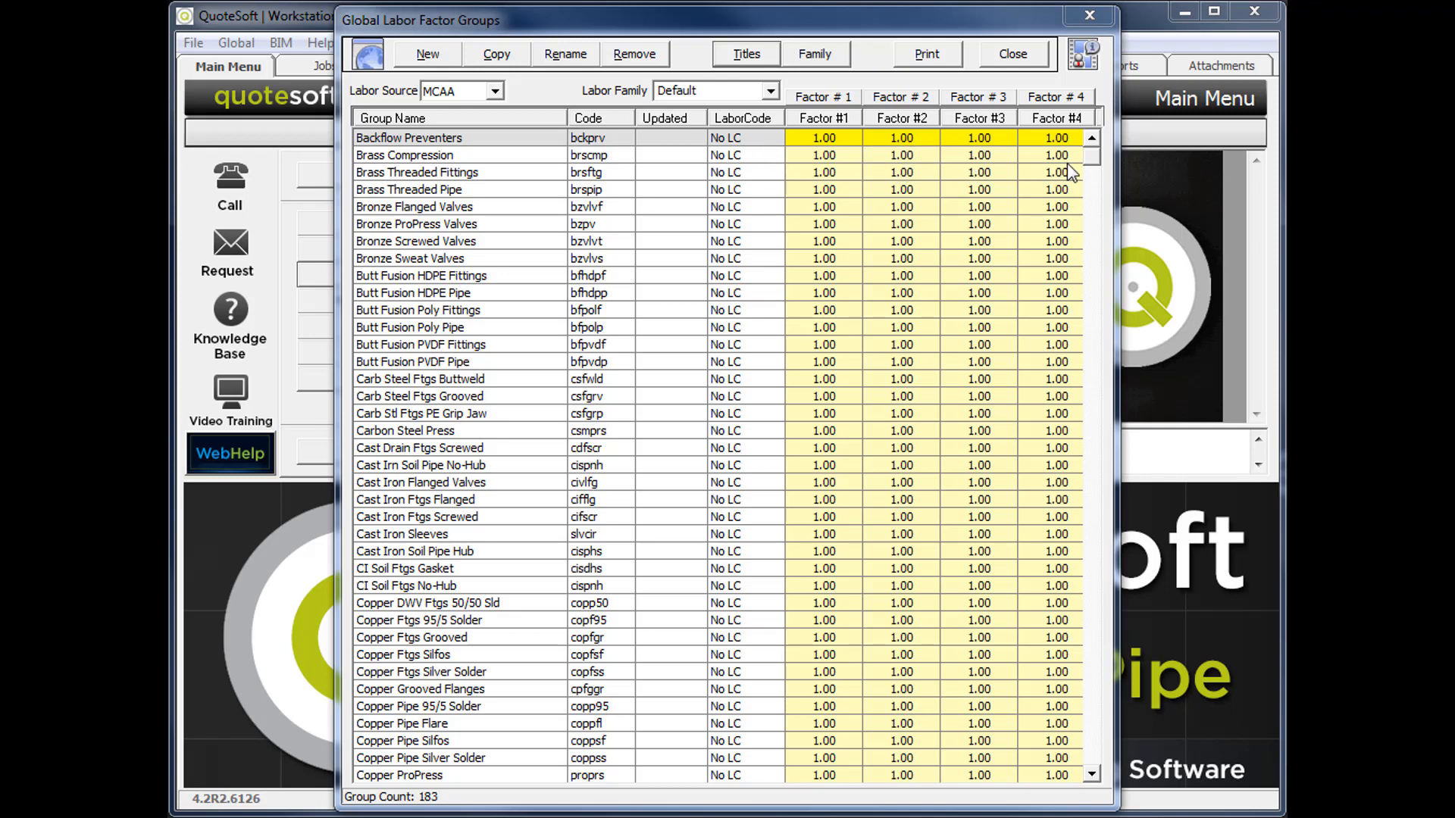
Title the four labor factor columns New Const, Renovation, Chg Ord and MCAA.
left_click(732, 58)
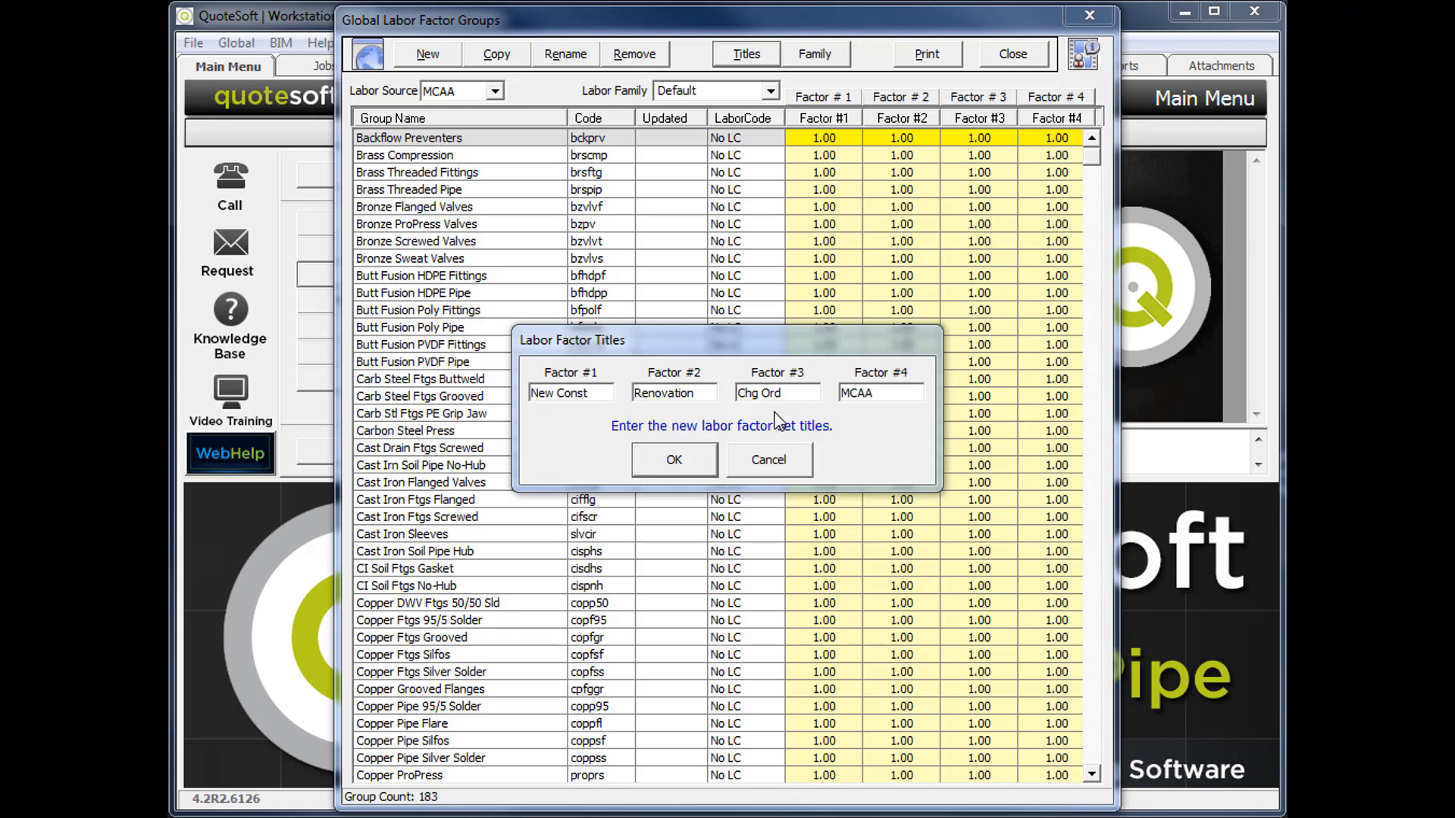
left_click_drag(879, 393, 817, 393)
type("PHCC")
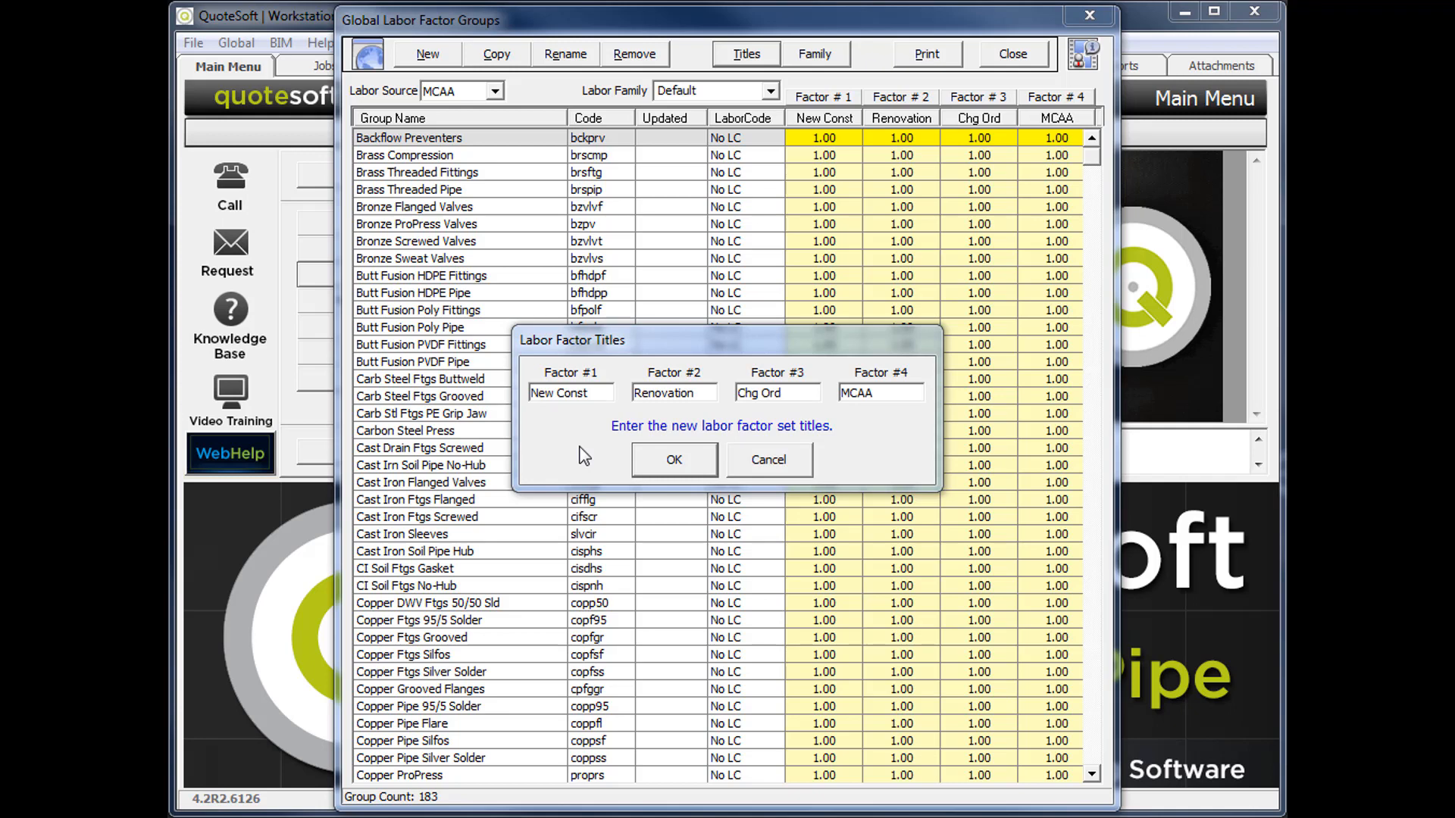
left_click(667, 459)
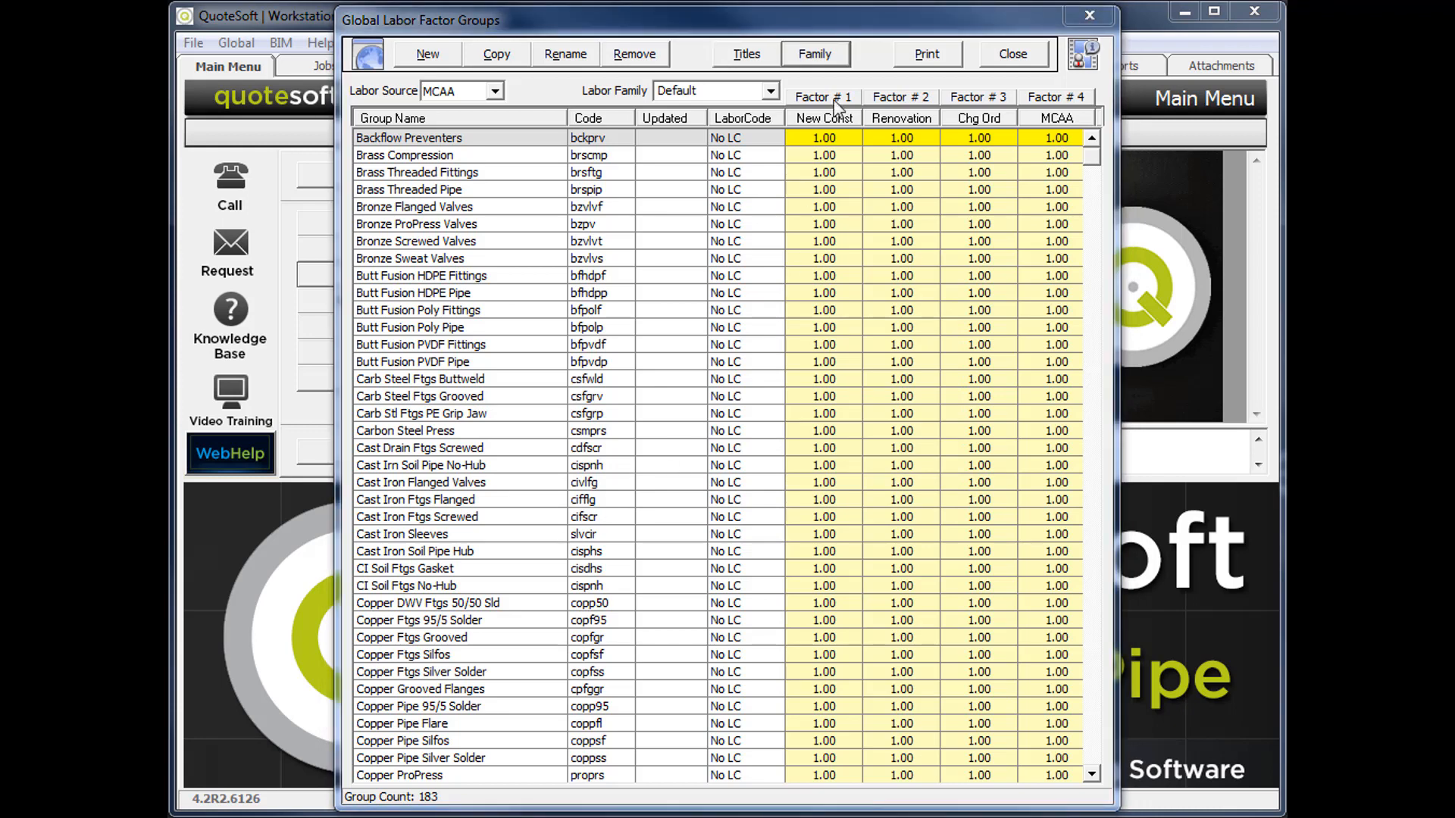
Set the labor factor family title to QuoteSoft, with Commercial and Residential as family names, and save the changes.
left_click(814, 57)
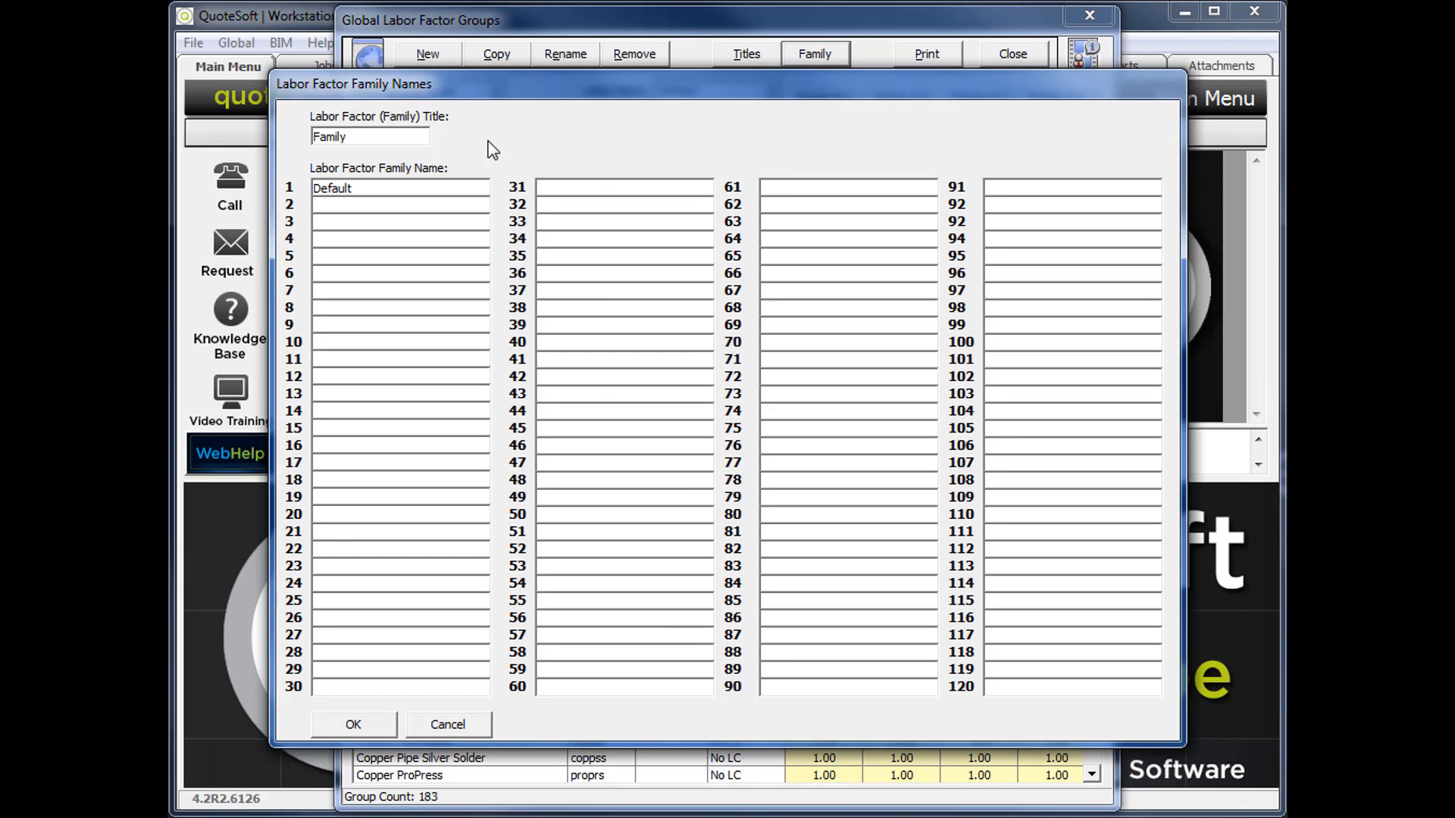
type("Company Name")
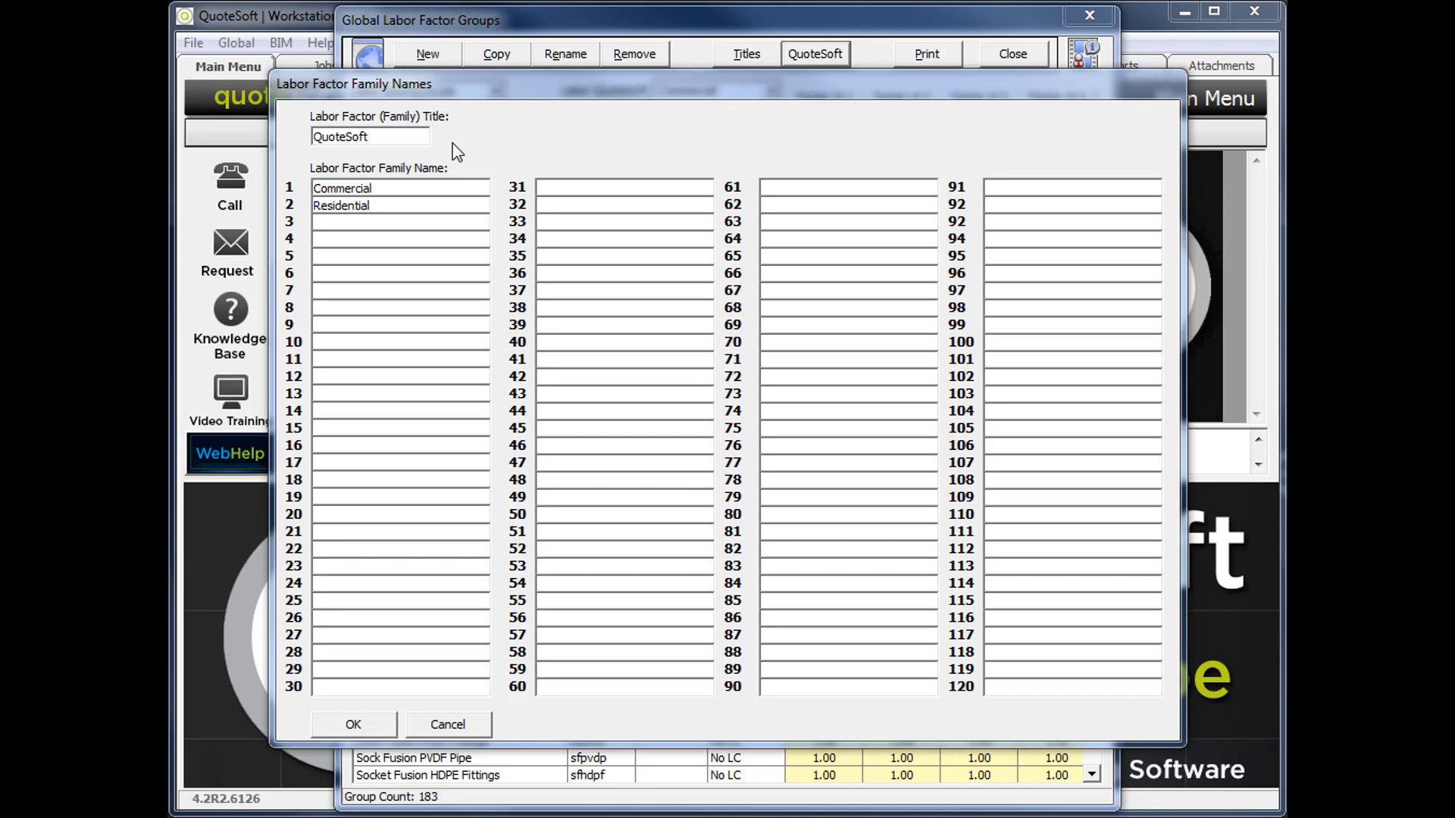
left_click(398, 188)
left_click(397, 205)
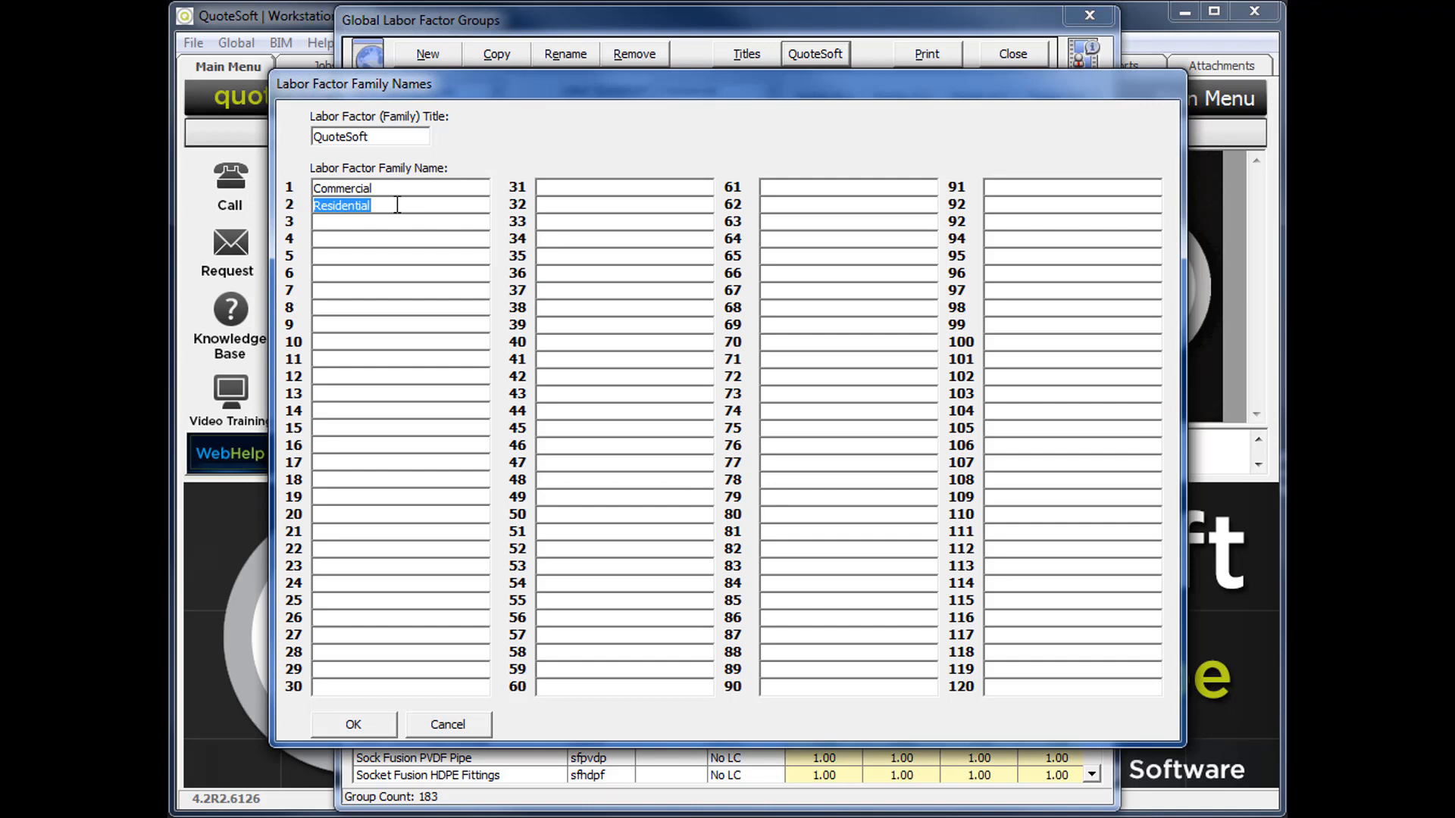
left_click(371, 726)
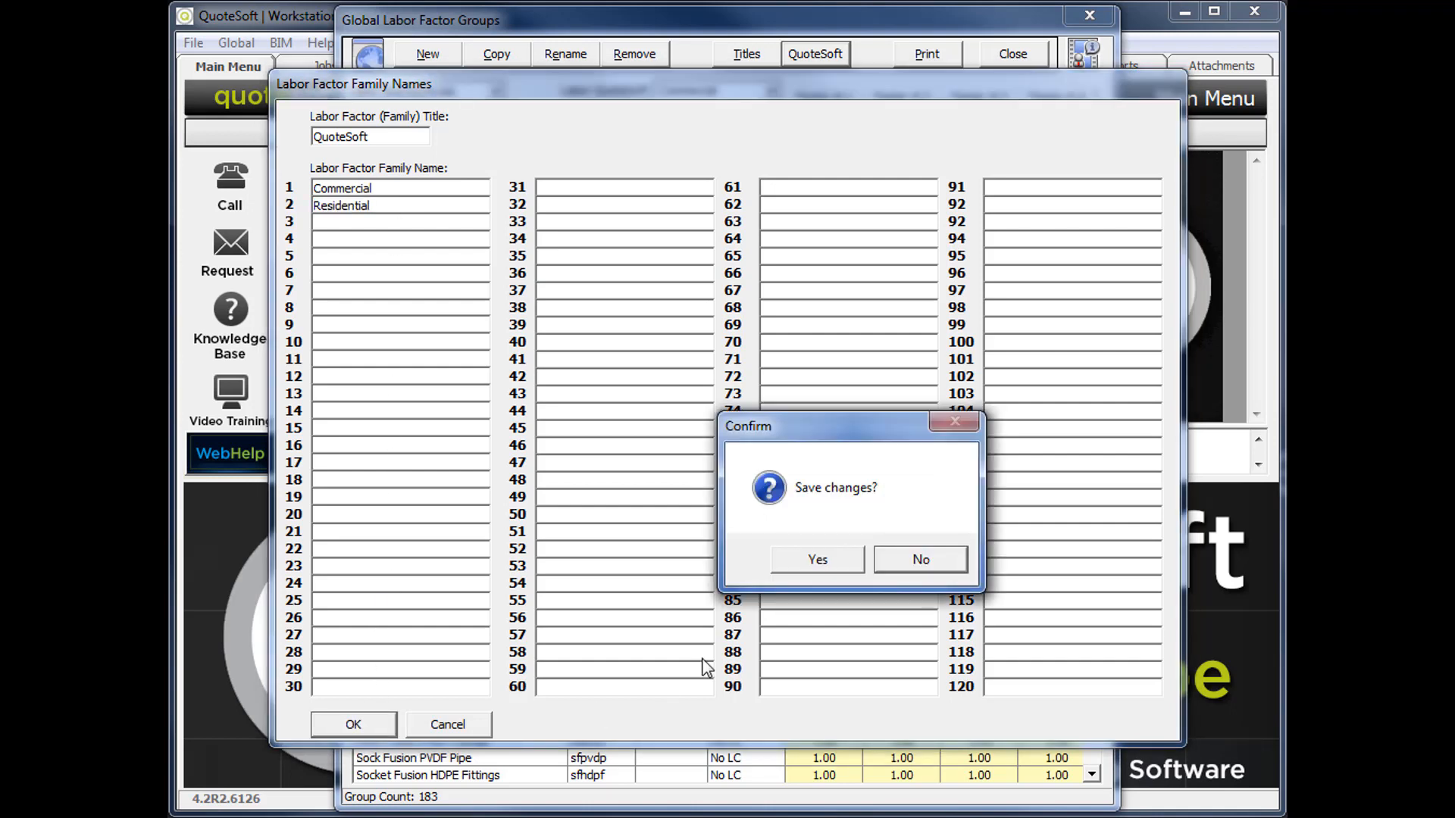
left_click(807, 562)
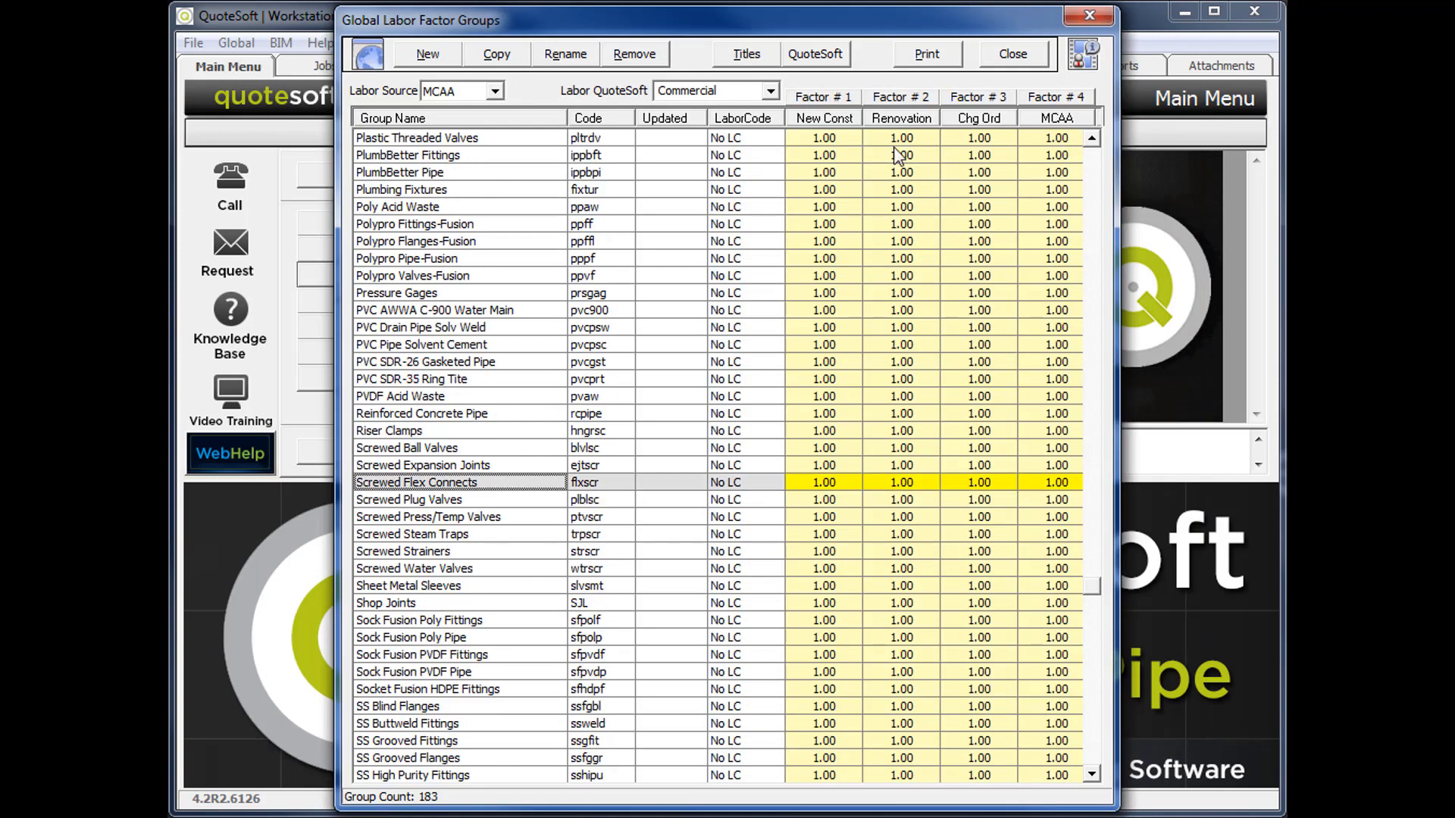
Switch the labor factor groups to the Residential family.
left_click(771, 90)
left_click(706, 124)
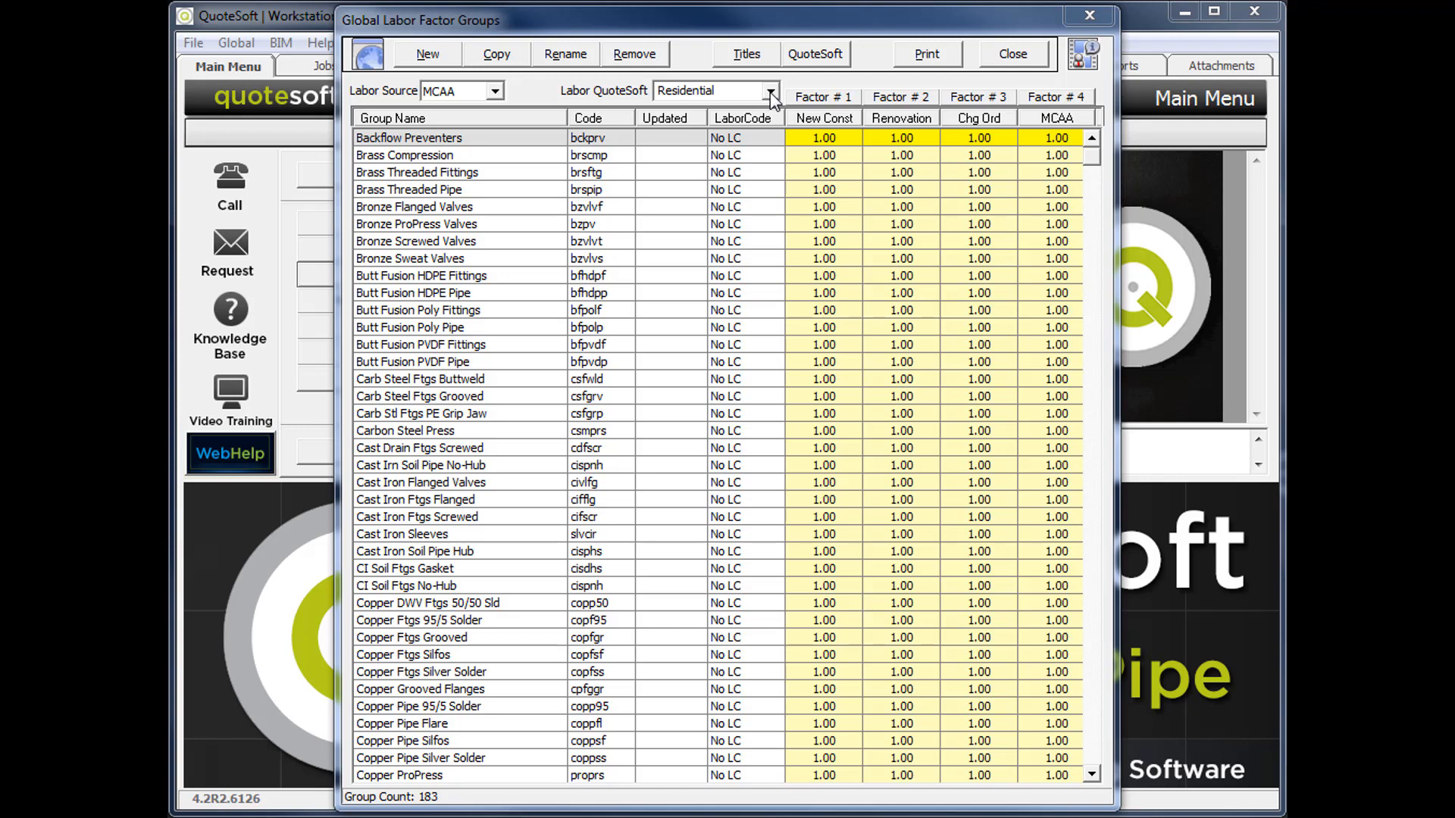
left_click(771, 92)
left_click(798, 79)
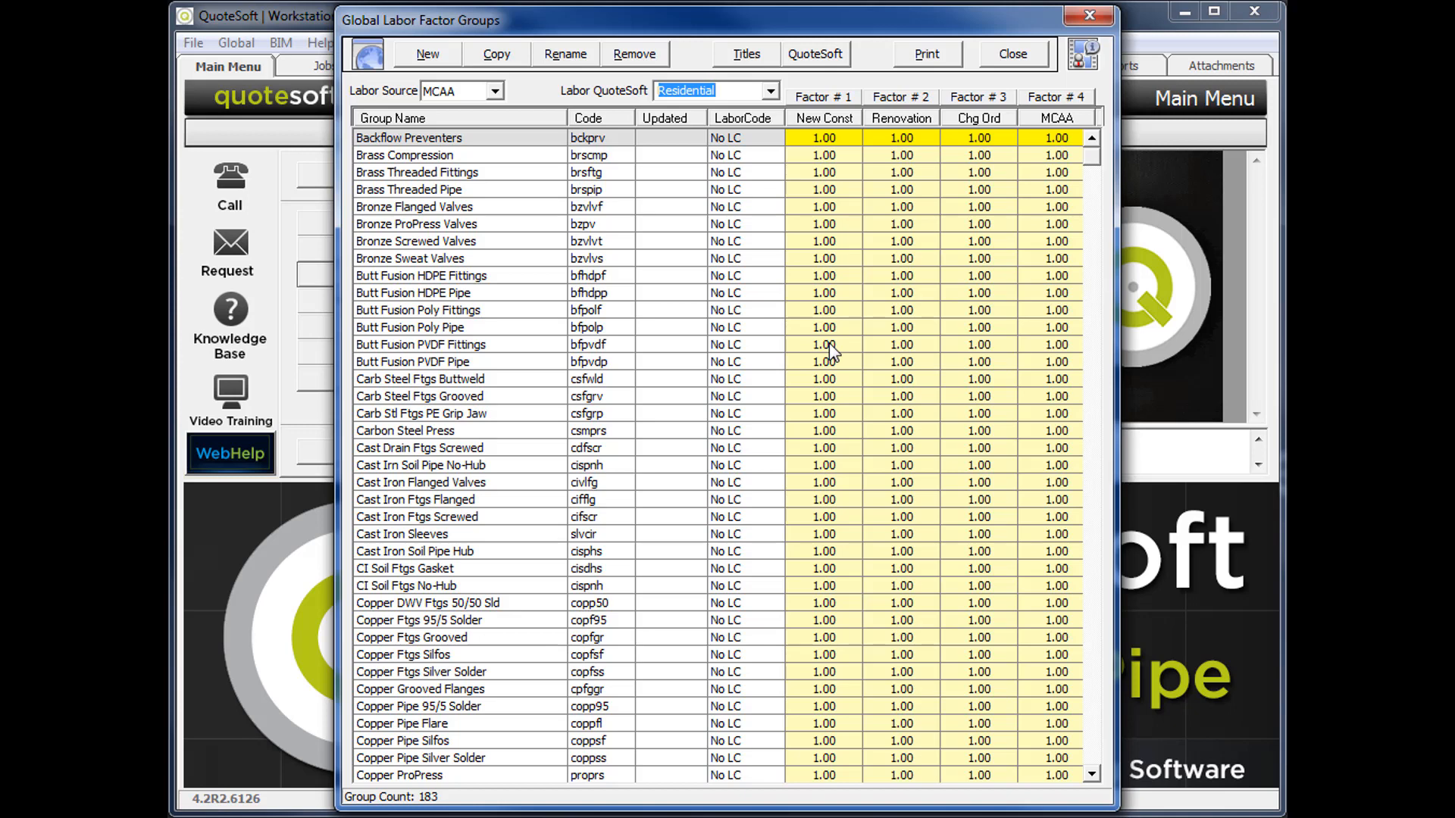
Enter New Const factors of .65 for Backflow Preventers, .68 for Brass Compression and Brass Threaded Fittings, and .70 for Brass Threaded Pipe.
left_click(841, 206)
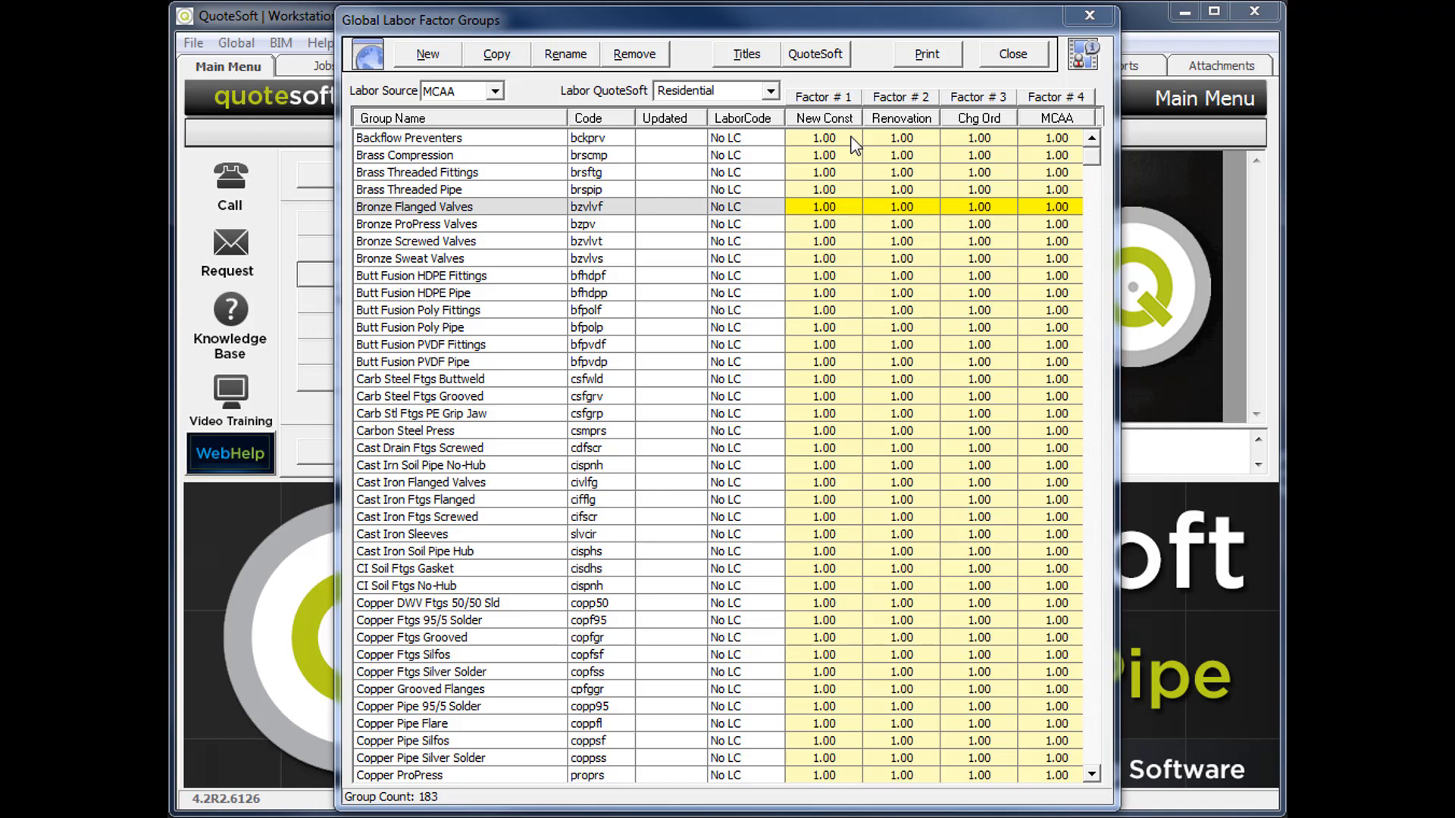
left_click(850, 138)
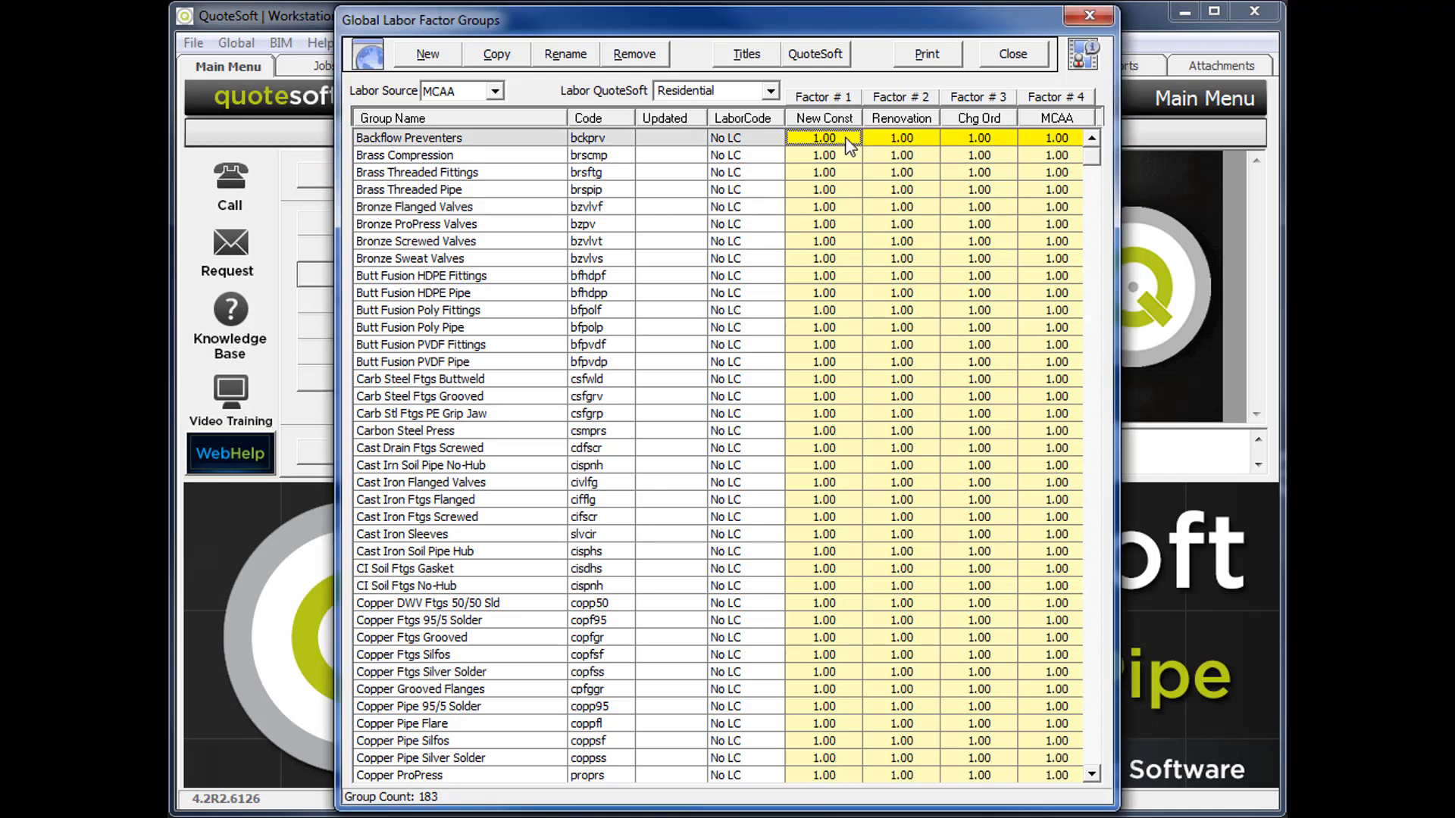
type(".65")
key("Return")
type(".68")
key("Return")
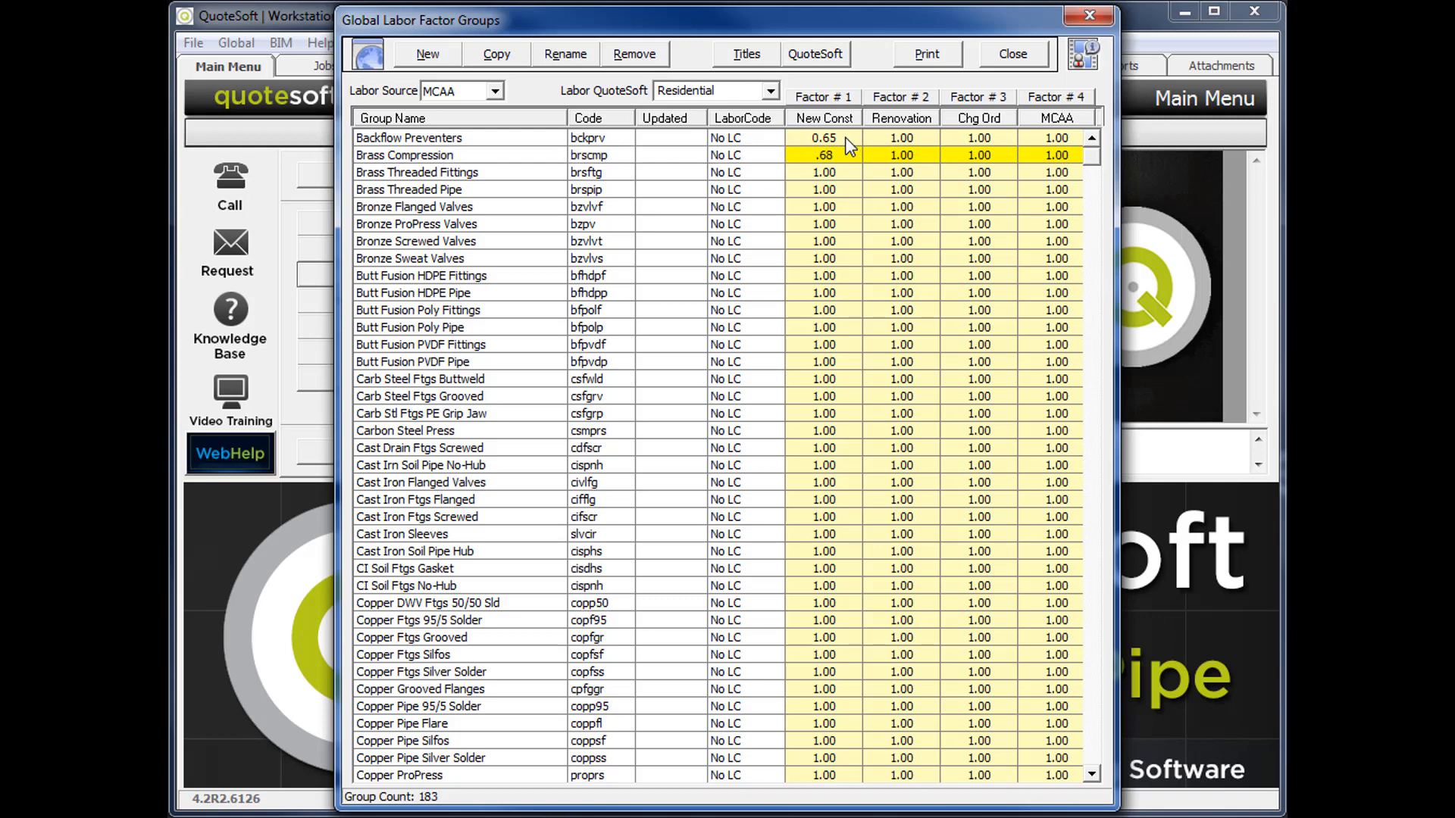
type(".68")
key("Return")
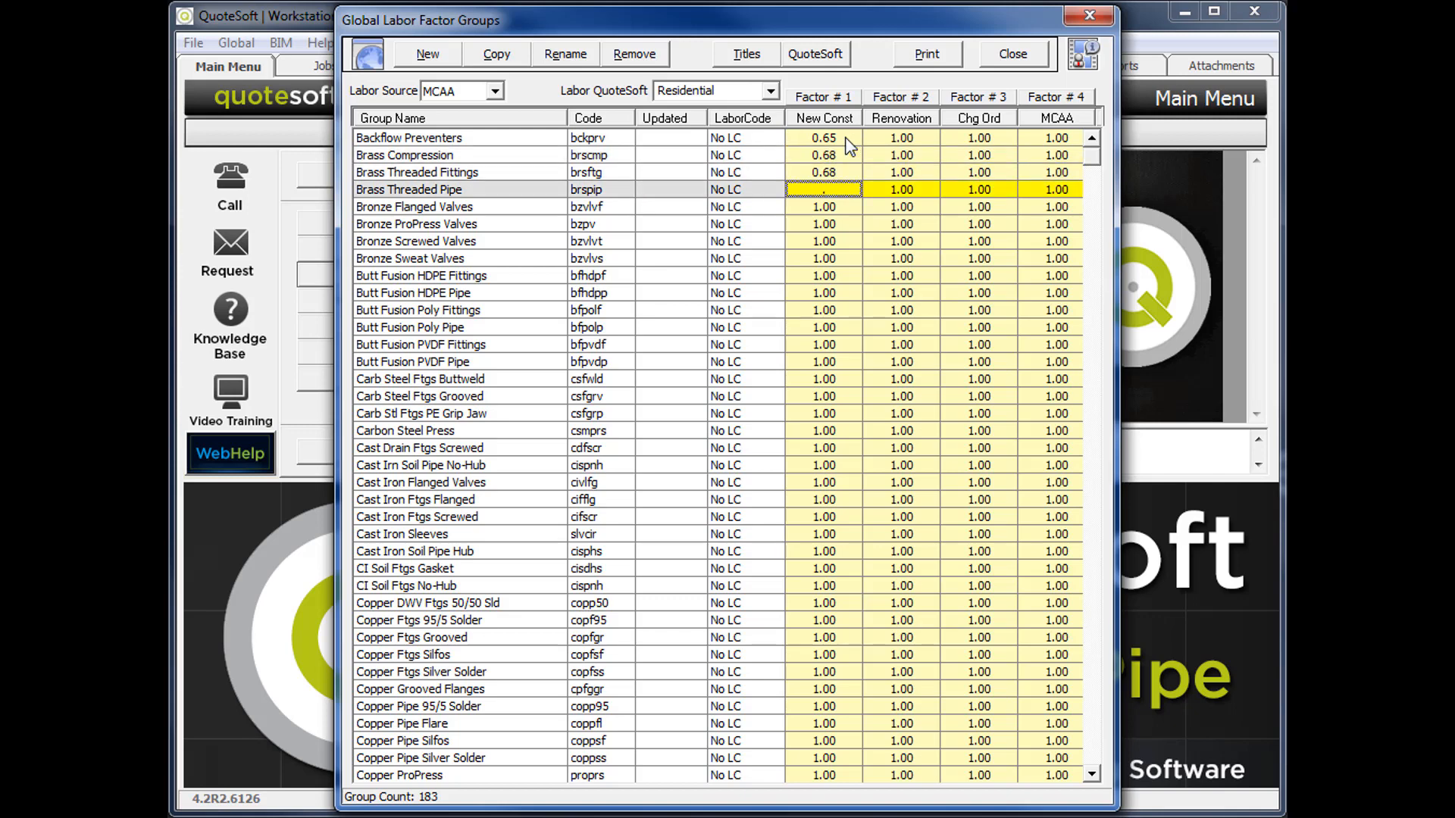
type(".70")
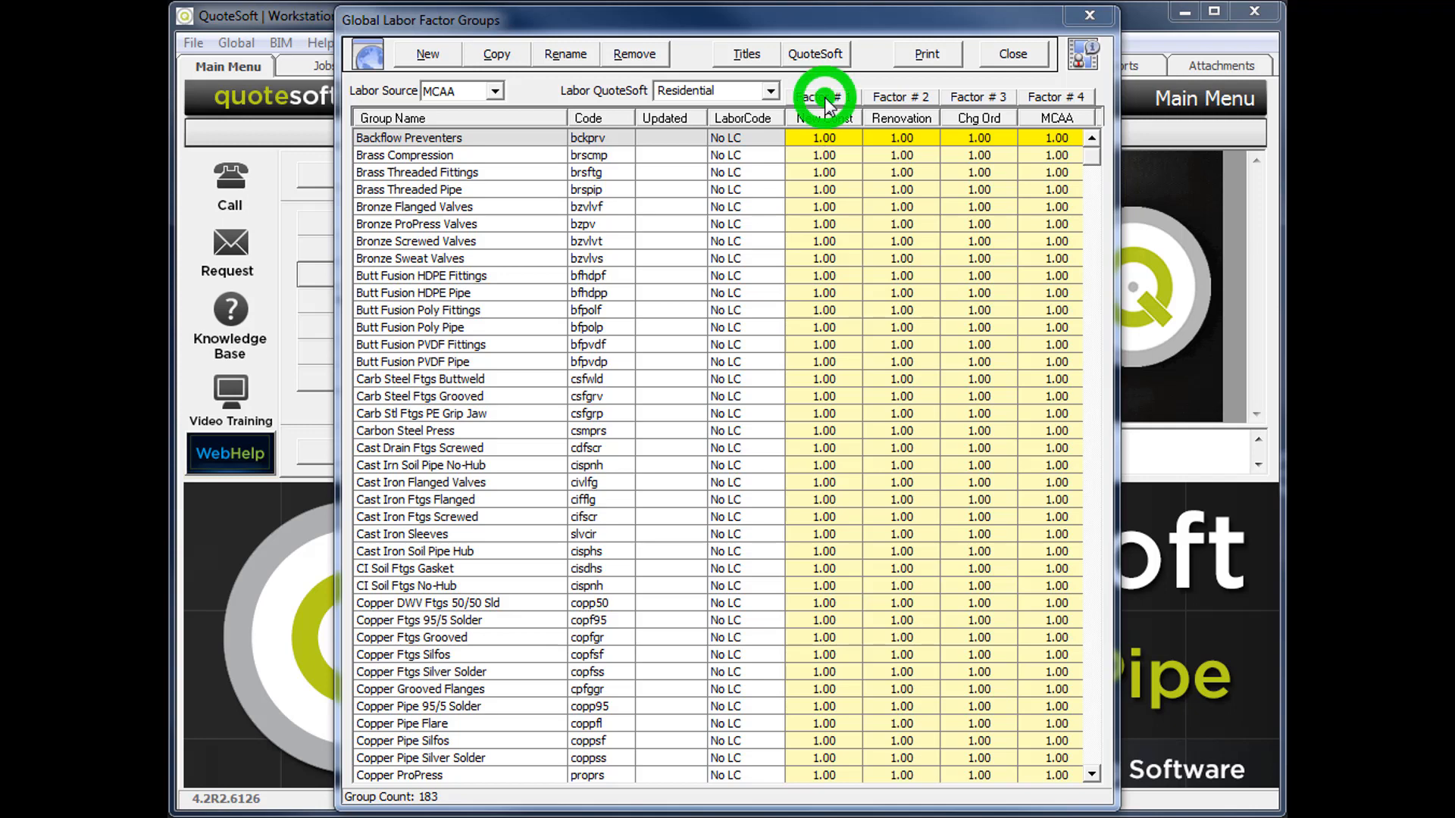
Set the entire New Const column of the Residential family to .70.
left_click(826, 100)
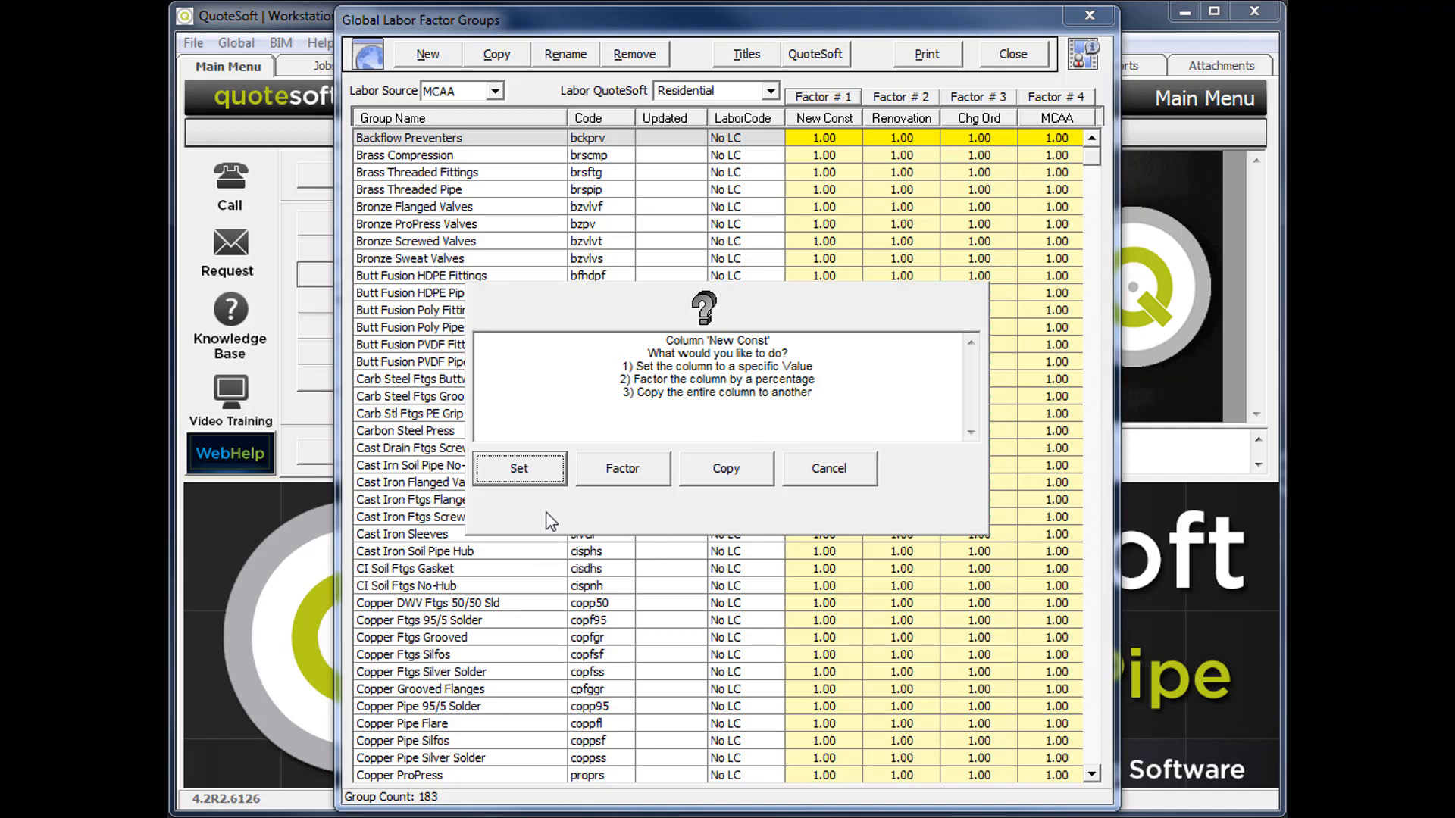
left_click(524, 476)
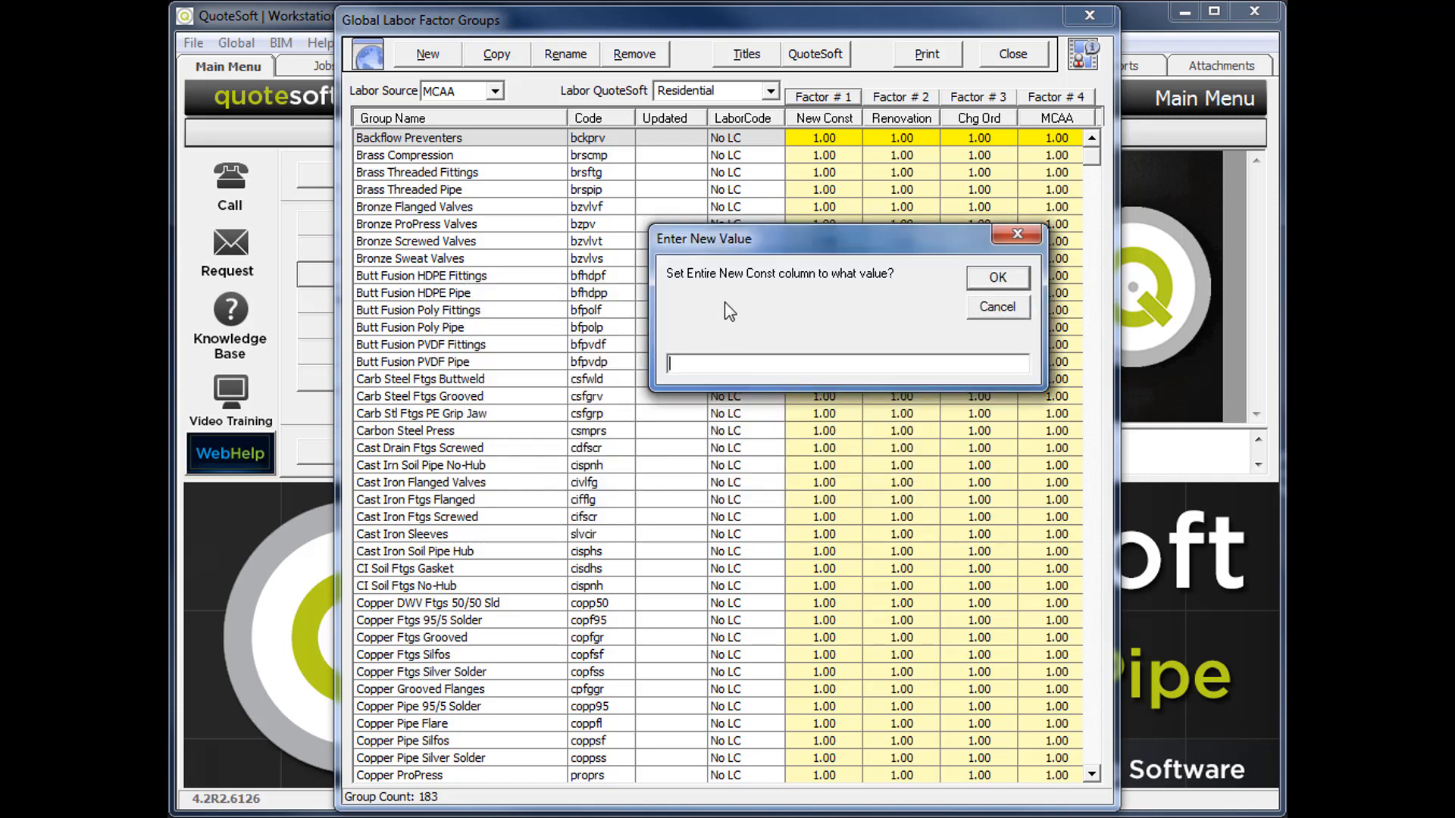
type(".70")
left_click(997, 278)
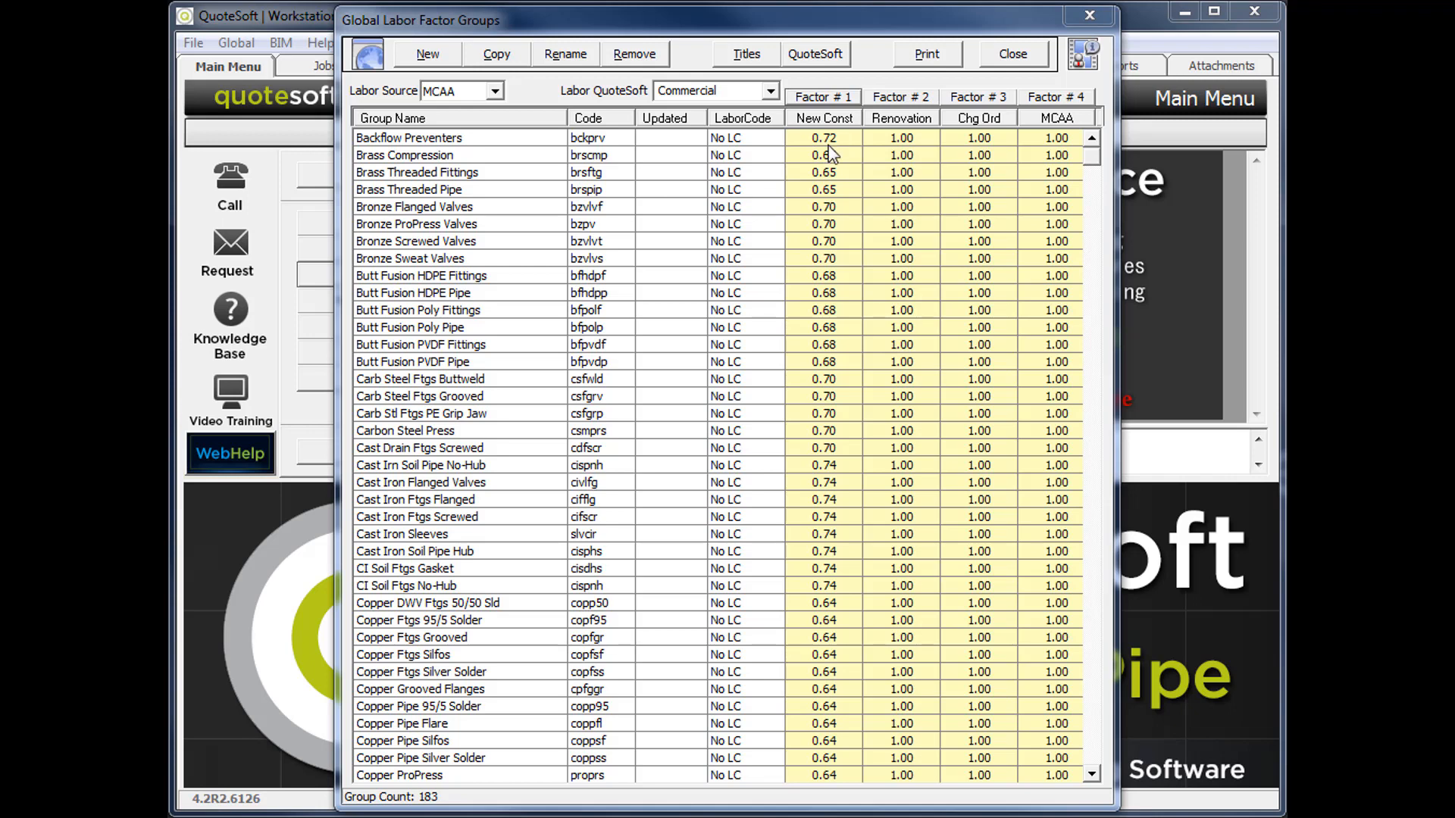
Copy the entire New Const column of the Commercial family to column 2, Renovation.
left_click(824, 99)
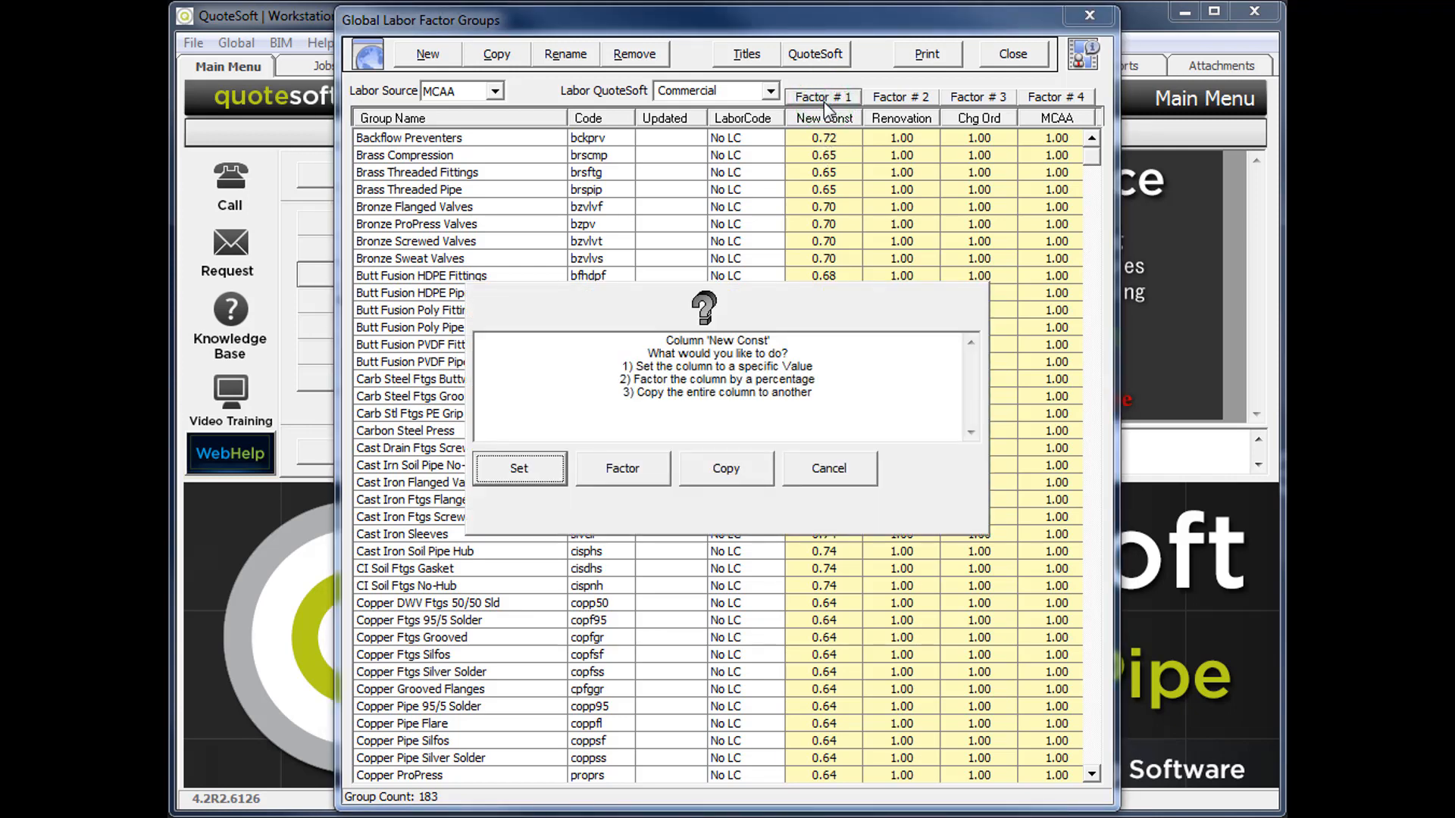
left_click(724, 472)
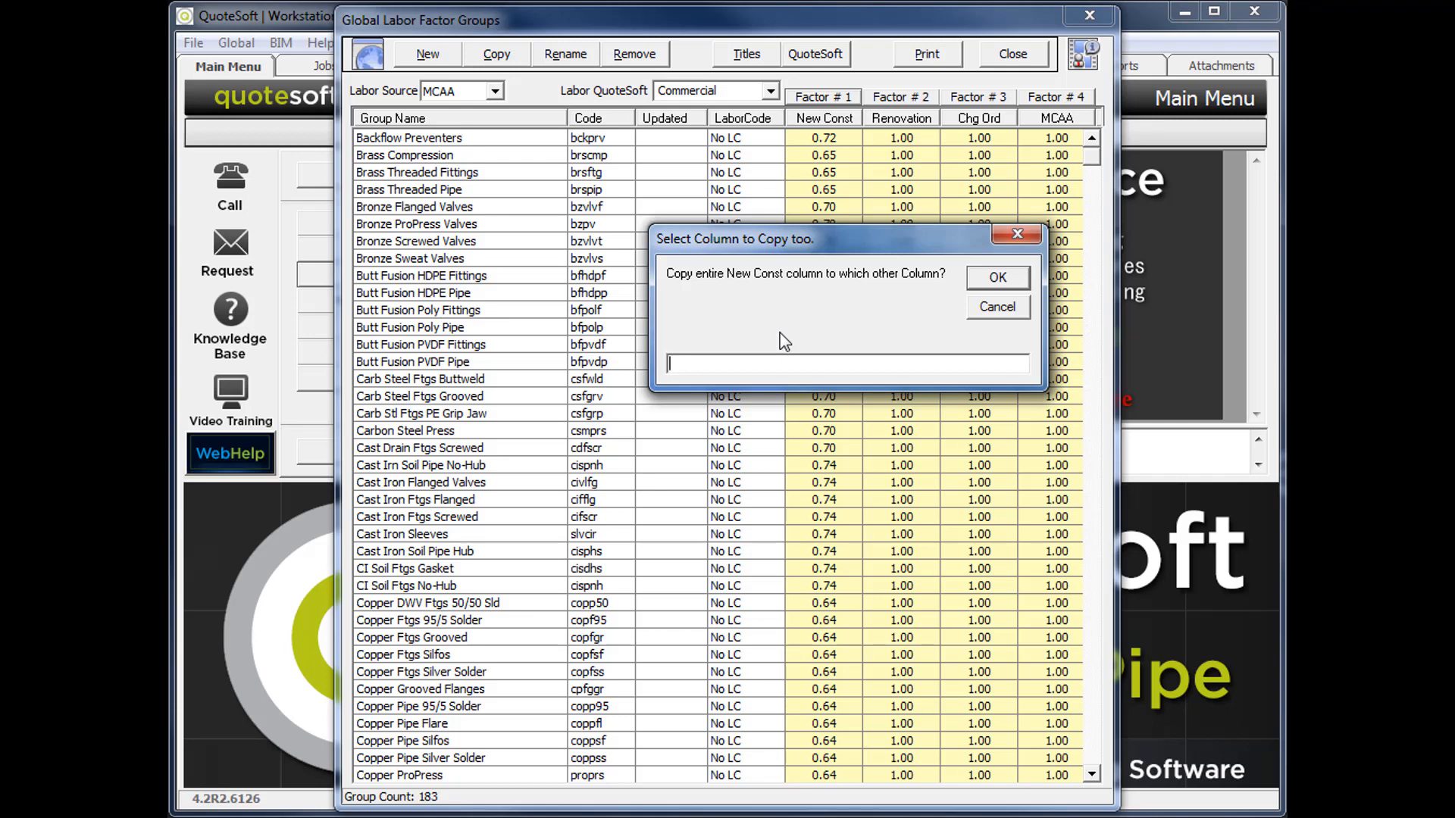
type("2")
left_click(990, 279)
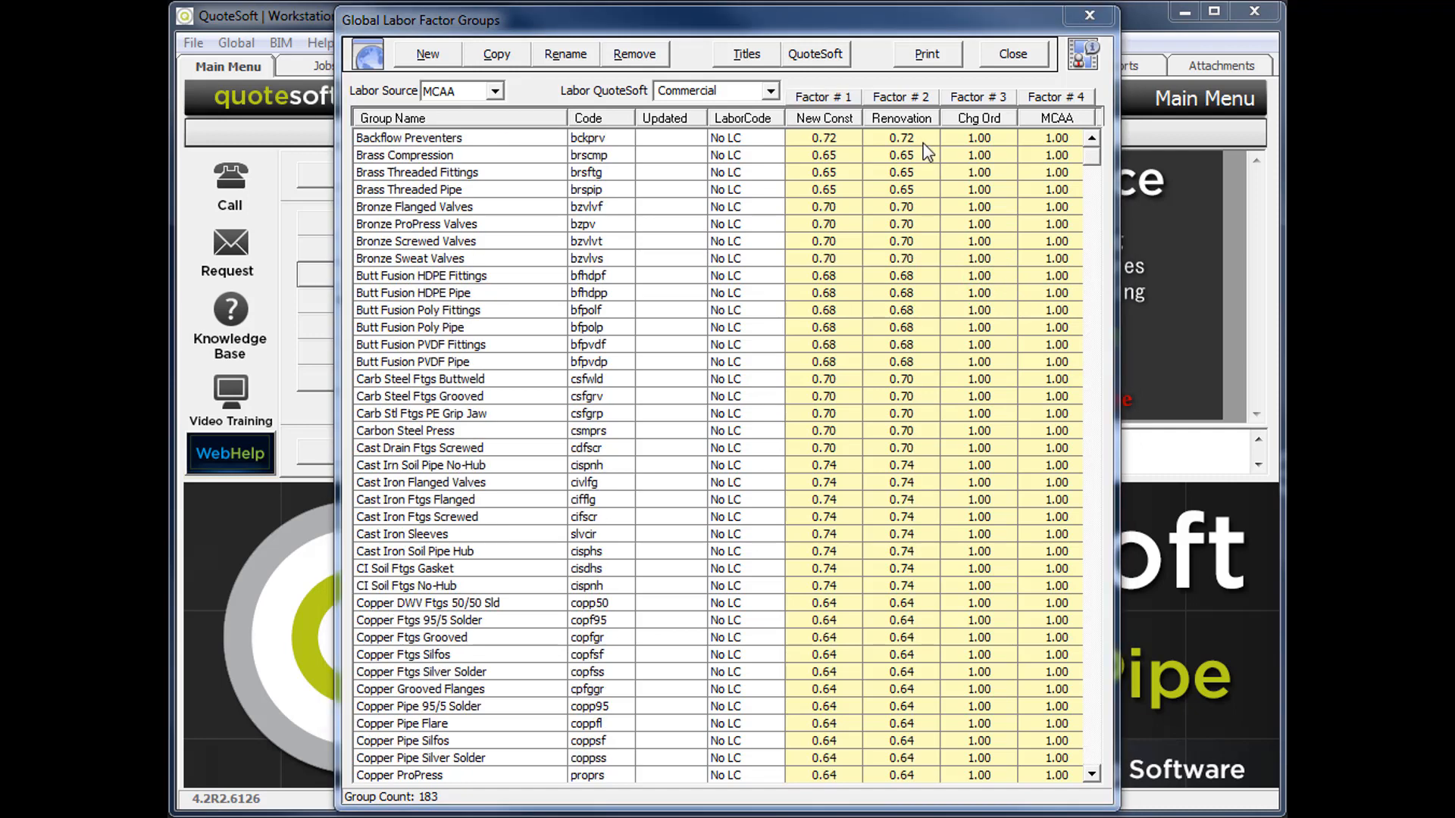
Factor the entire Renovation column of the Commercial family by 10 percent and review the groups.
left_click(901, 99)
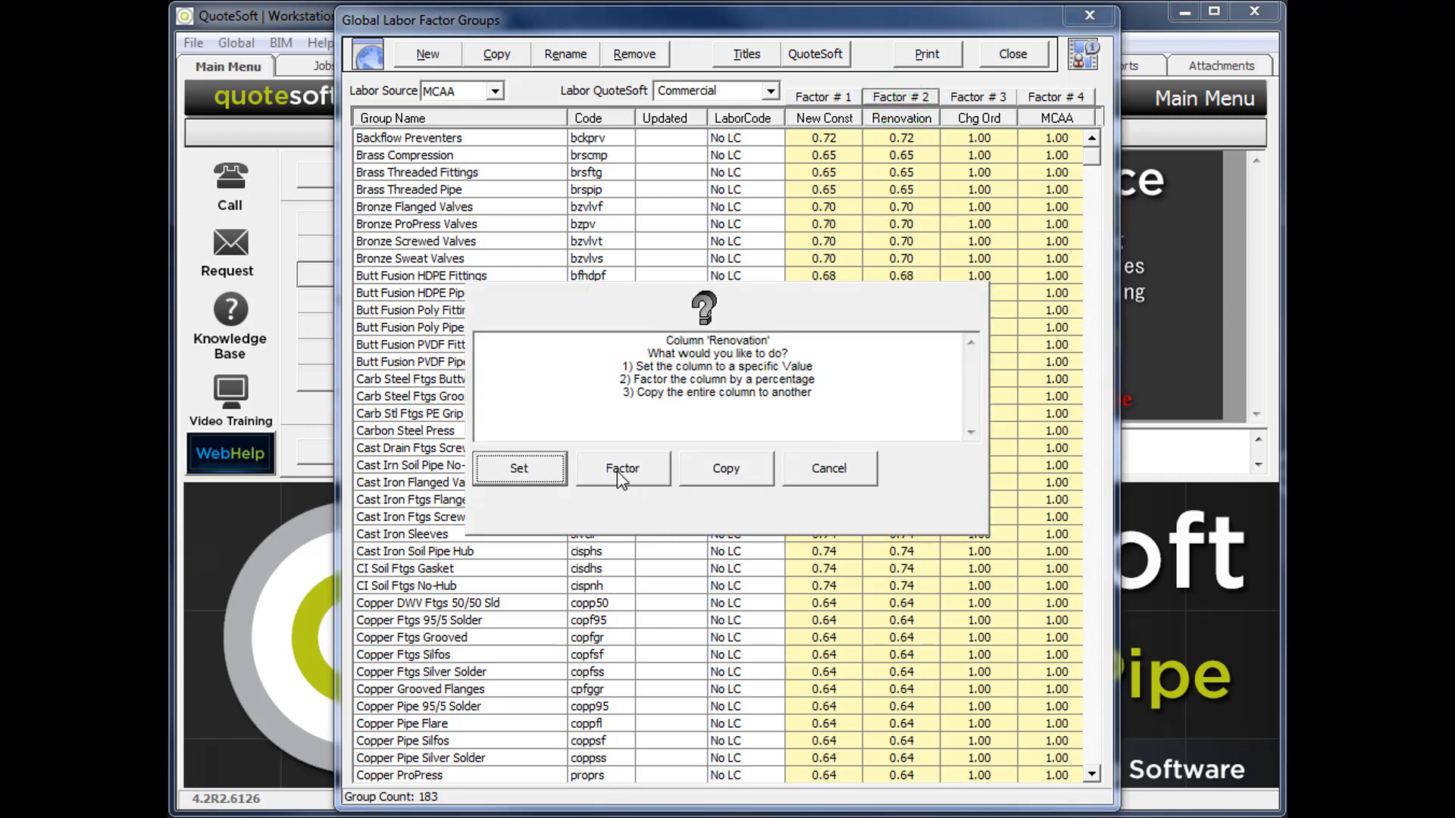
left_click(617, 470)
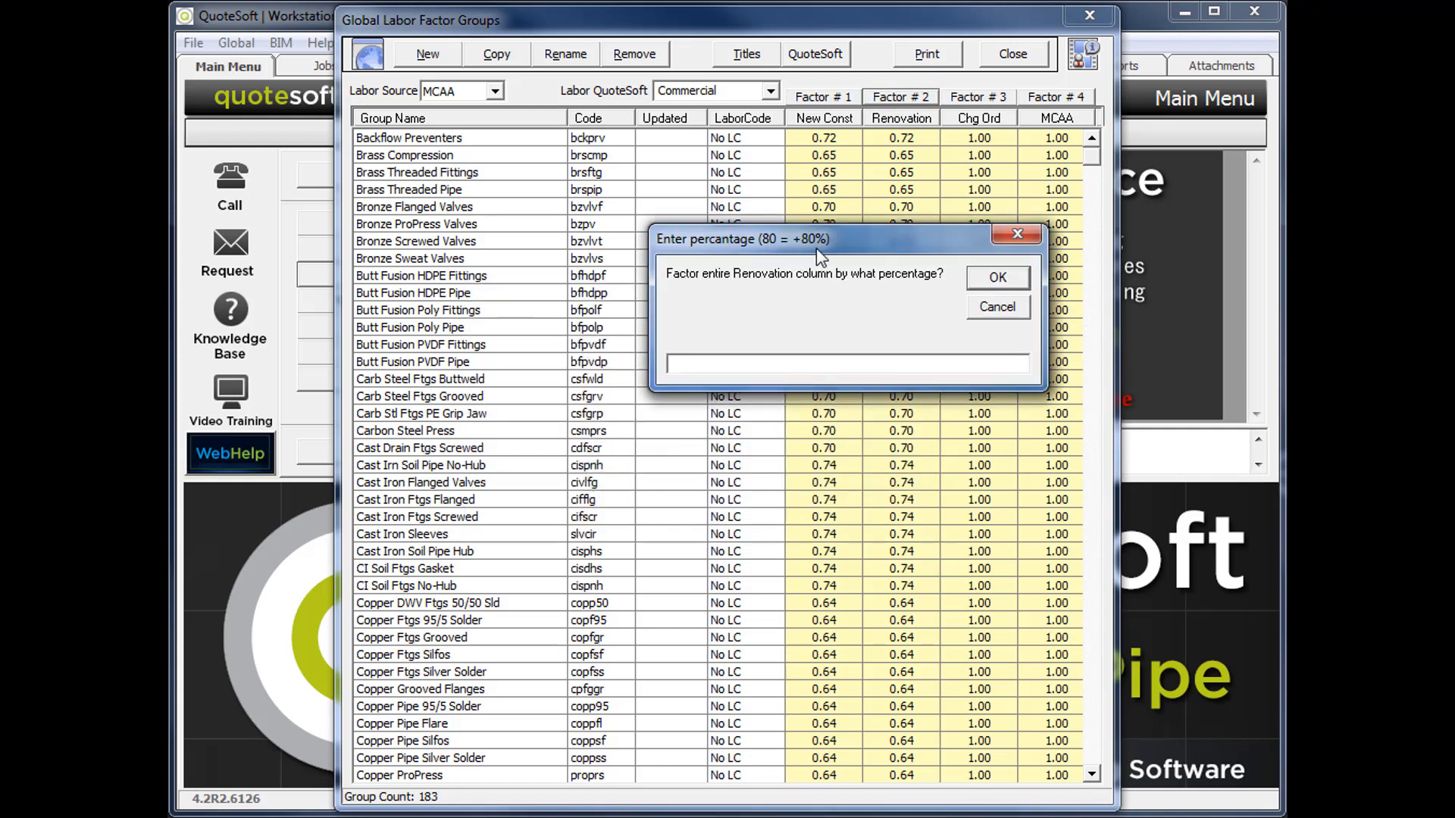
type("-10")
key("BackSpace")
key("BackSpace")
key("BackSpace")
type("10")
left_click(1020, 279)
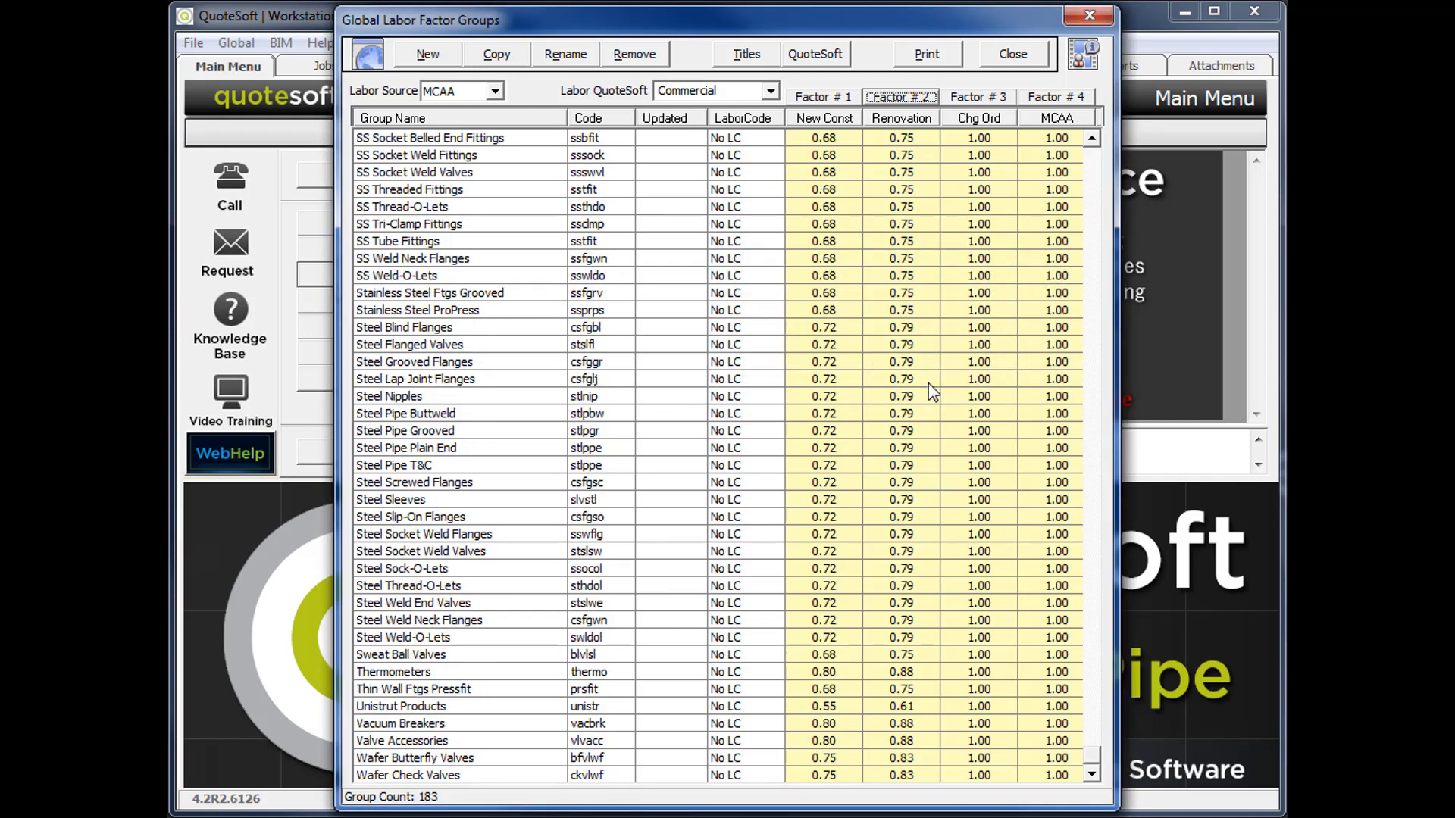
scroll(682, 410, "up", 20)
left_click(416, 414)
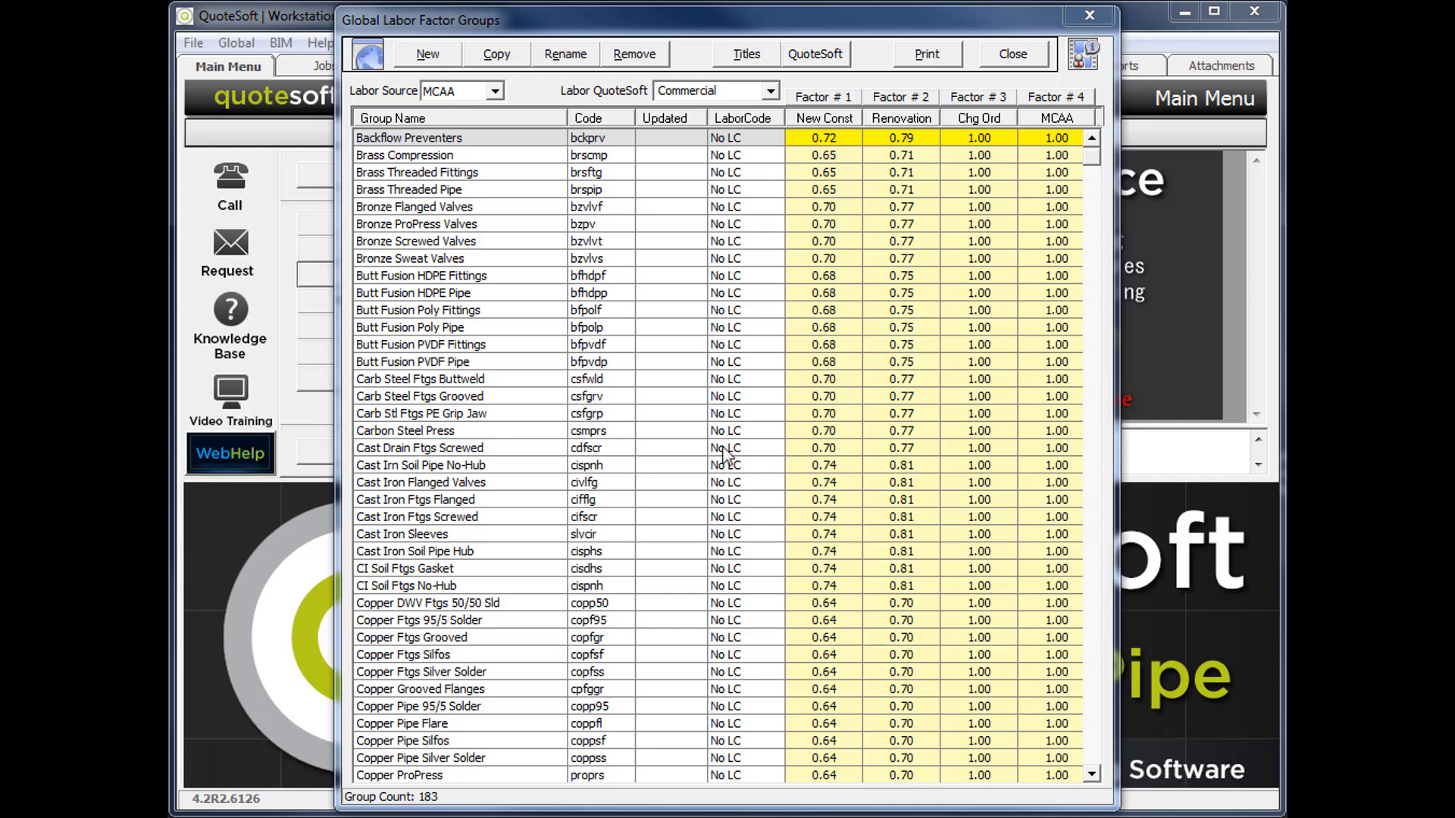
Close the global labor factor groups, saving the changes and updating the database to the server.
left_click(1014, 54)
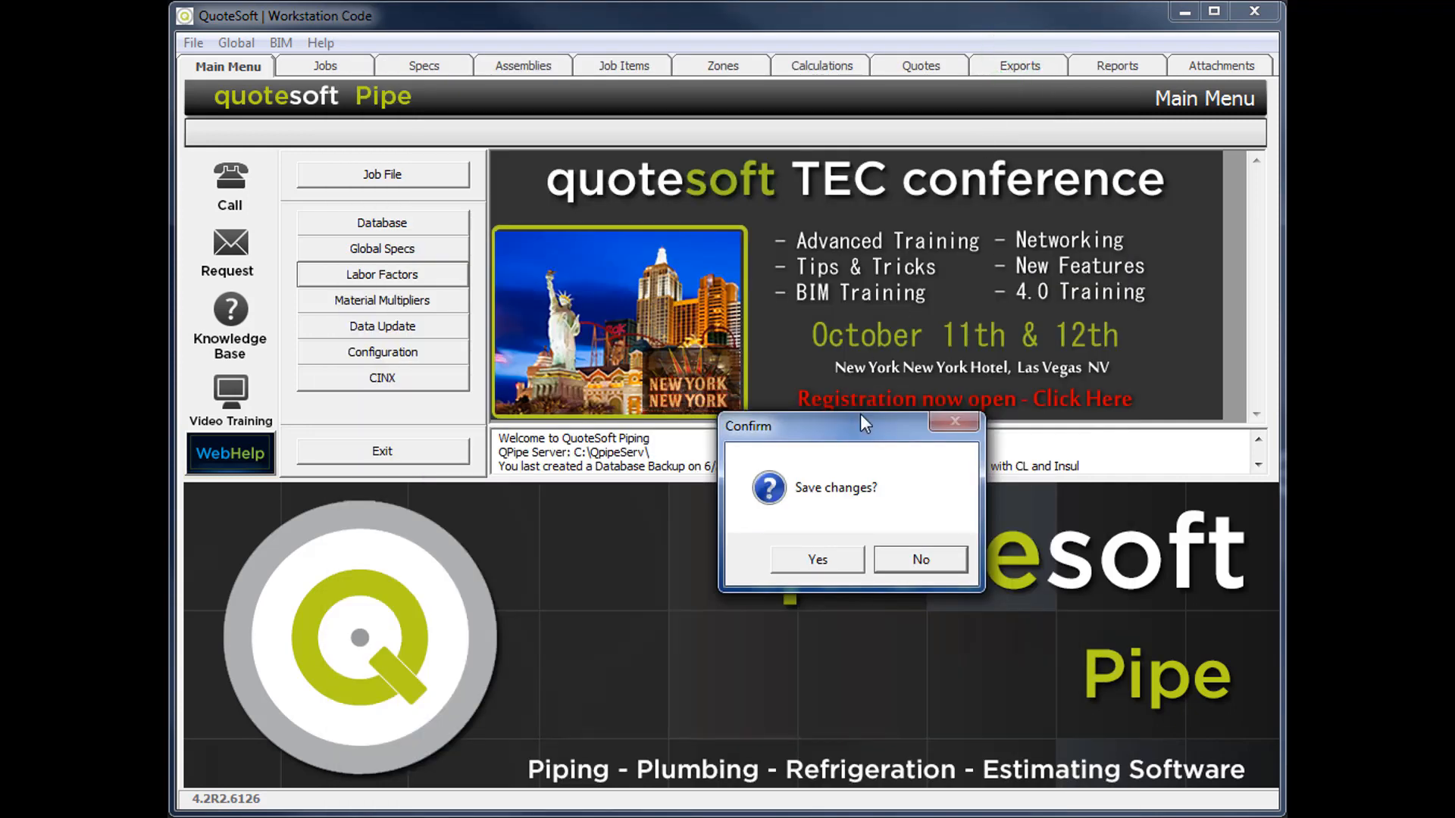
left_click(818, 565)
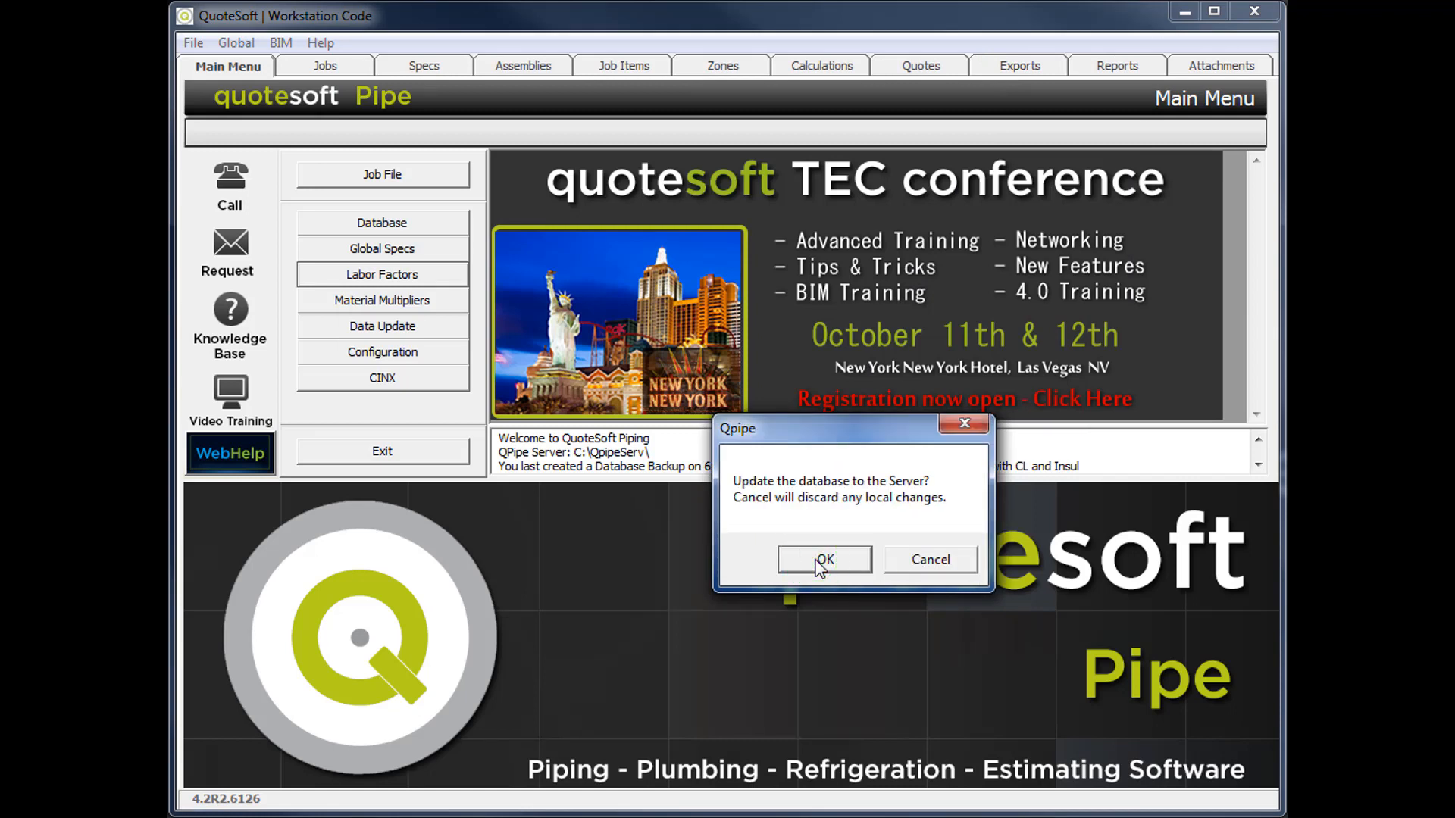
left_click(820, 562)
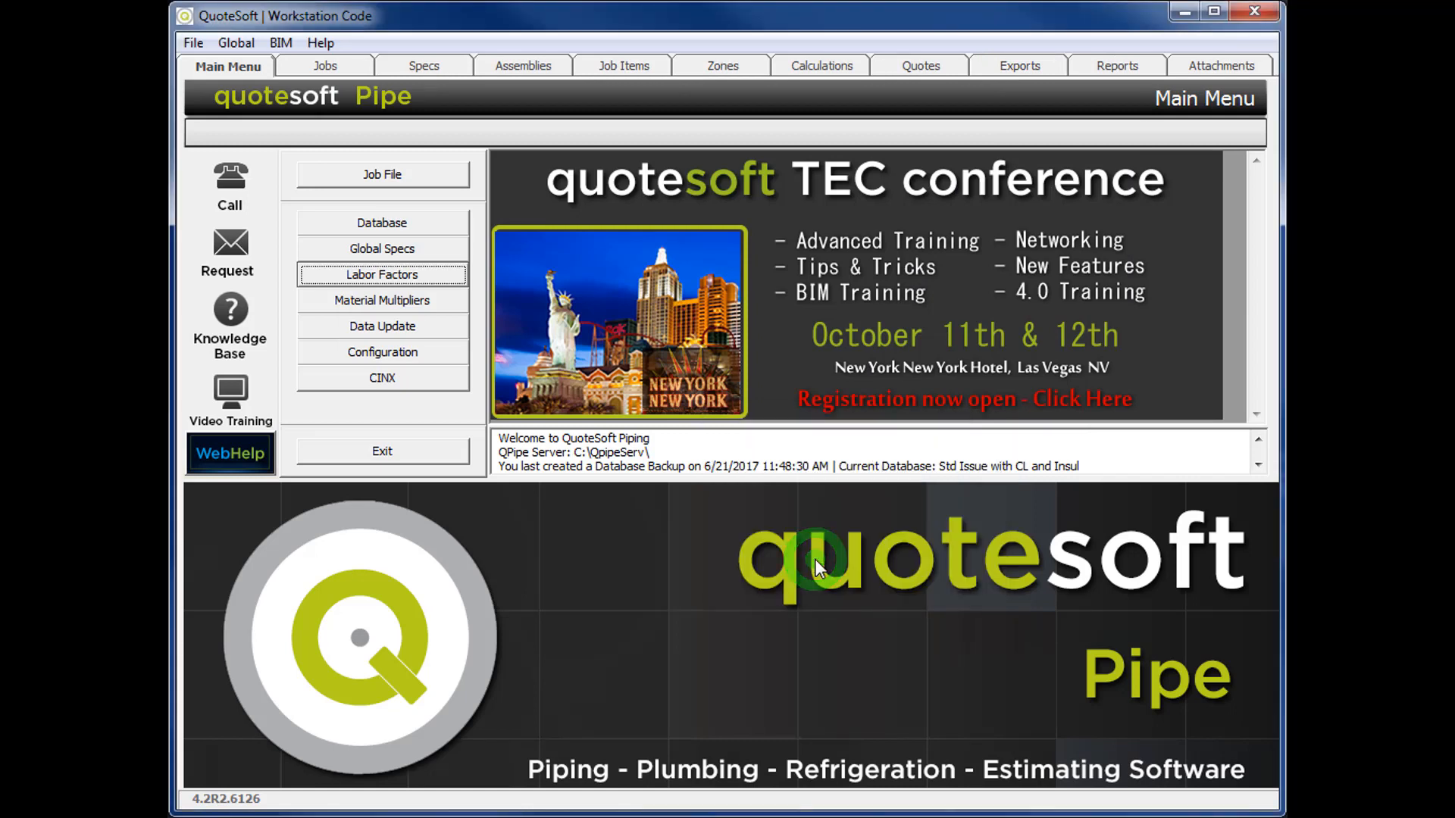